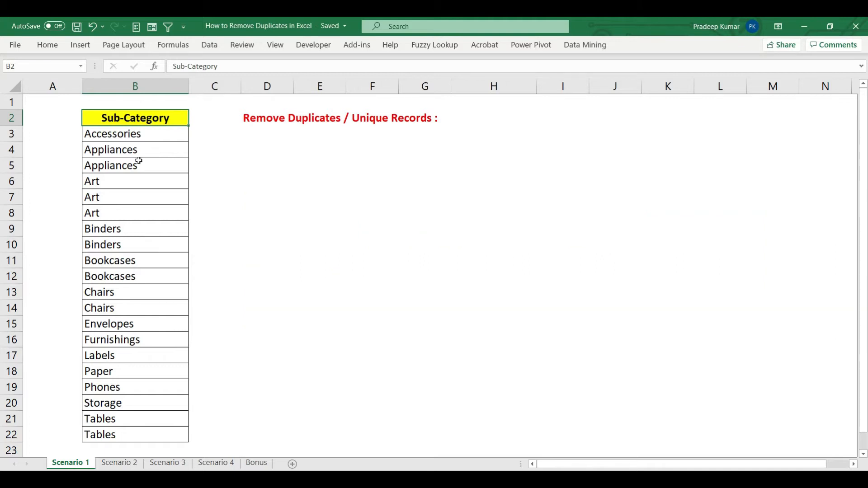
Step: Copy the Sub-Category list with its header from B2:B22 to the range starting at H2
left_click_drag(138, 132, 151, 432)
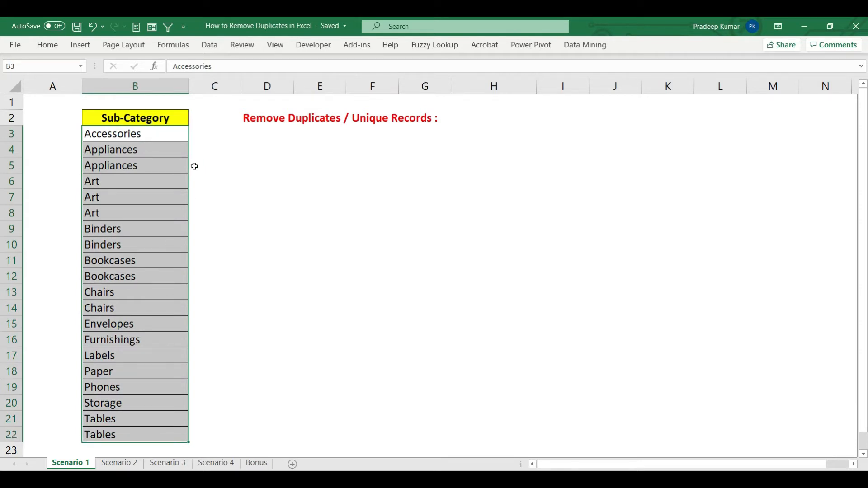
left_click_drag(172, 114, 145, 434)
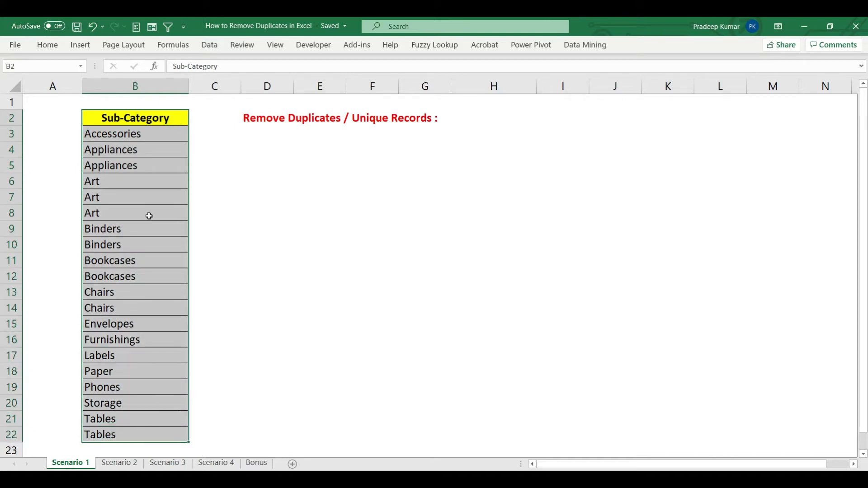
left_click(489, 117)
type("Sub-Category Accessories Appliances Appliances Art Art Art Binders Binders Bookcases Bookcases Chairs Chairs Envelopes Furnishings Labels Paper Phones Storage Tables Tables")
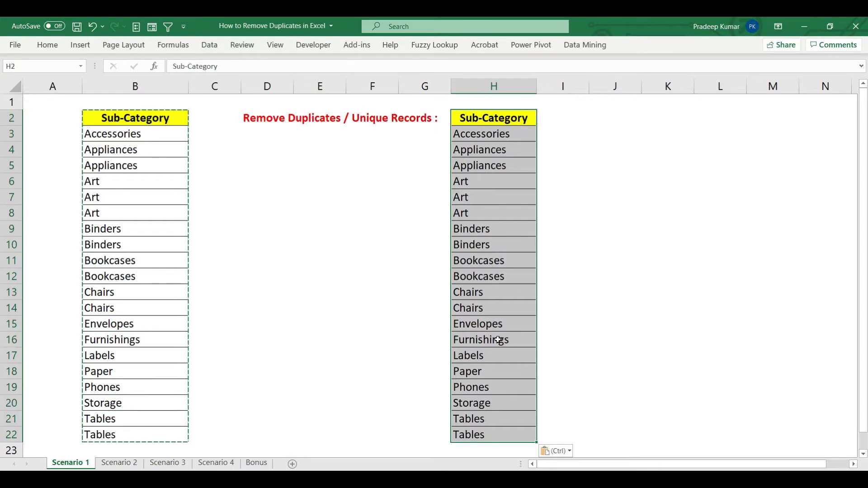
Step: Remove the duplicate values from the copied Sub-Category list in column H, treating its first row as a header
left_click(210, 44)
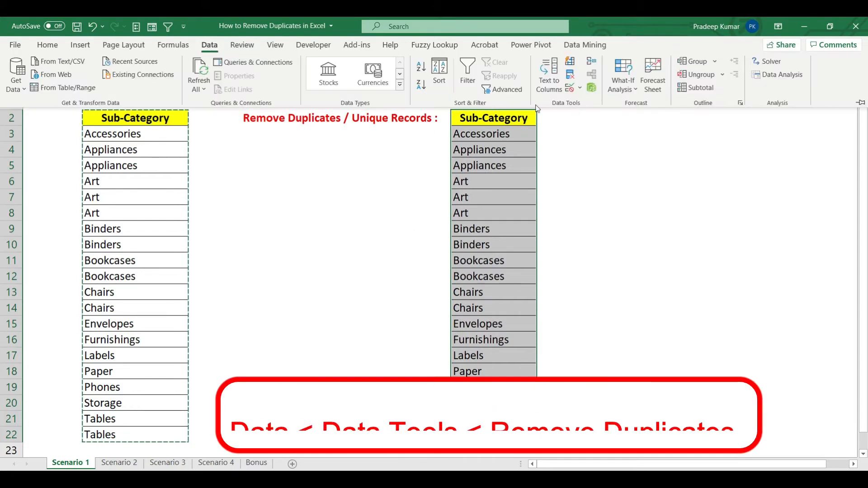
left_click(570, 75)
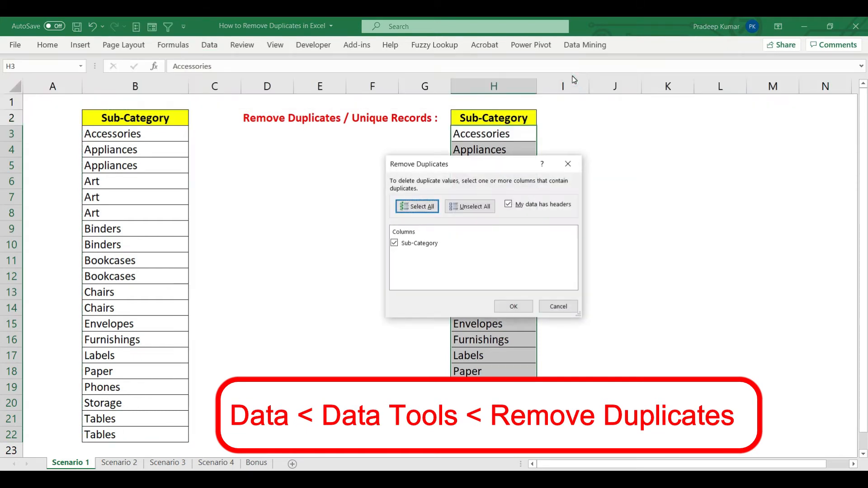
left_click_drag(505, 172, 353, 180)
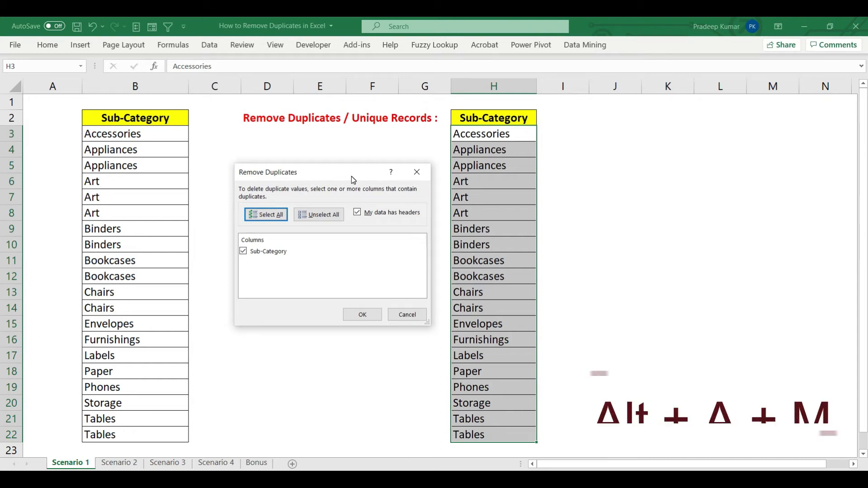
left_click(362, 318)
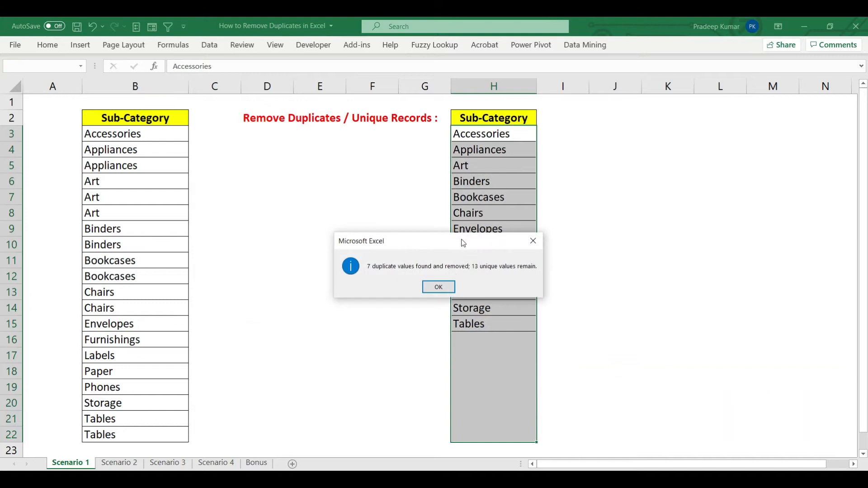
left_click_drag(436, 242, 626, 217)
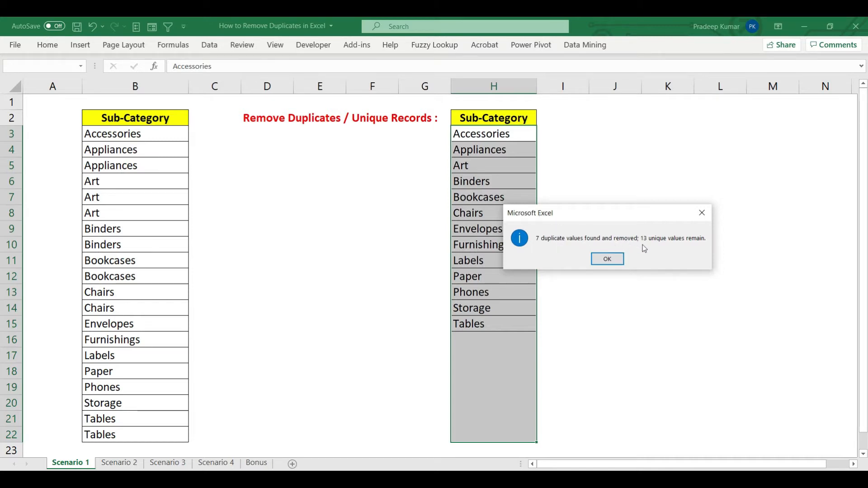
left_click(607, 259)
left_click(509, 113)
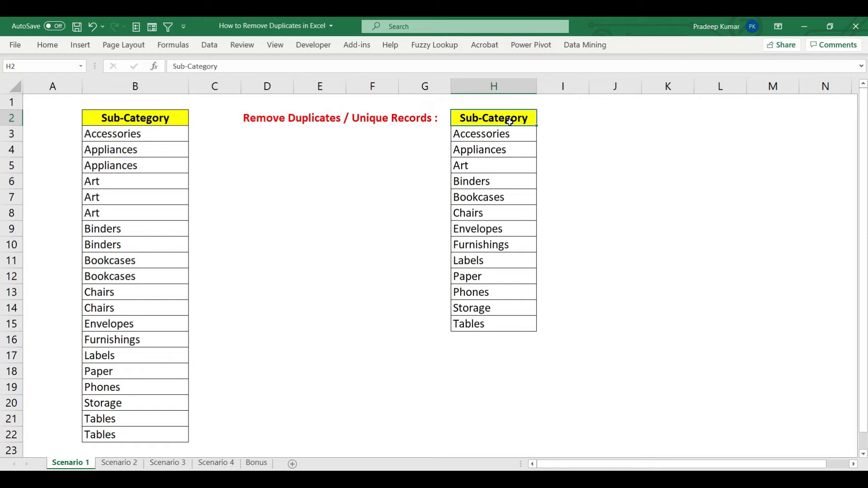
Step: On the Scenario 2 sheet, select the order table B3:J14 and open Remove Duplicates for it
left_click(119, 462)
left_click(312, 209)
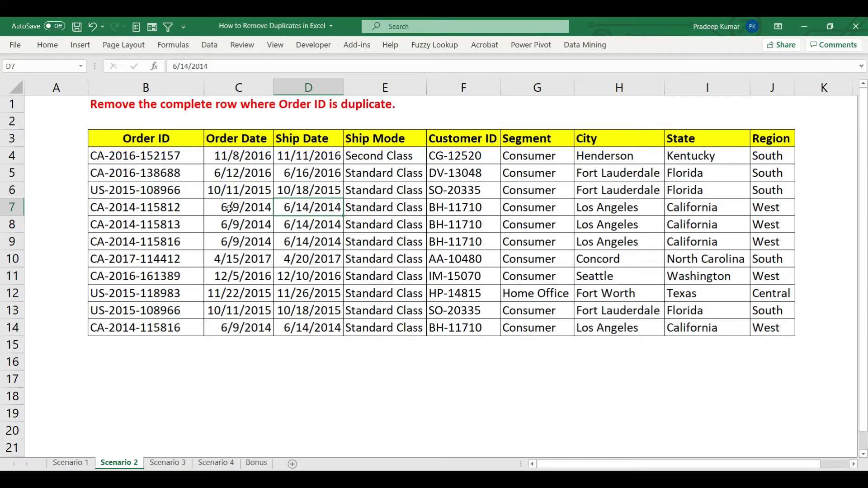
left_click_drag(165, 138, 775, 329)
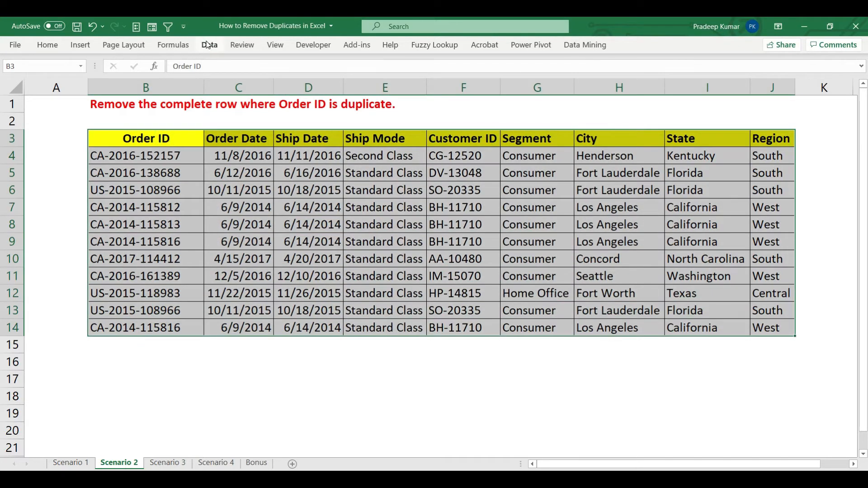
left_click(210, 45)
left_click(570, 77)
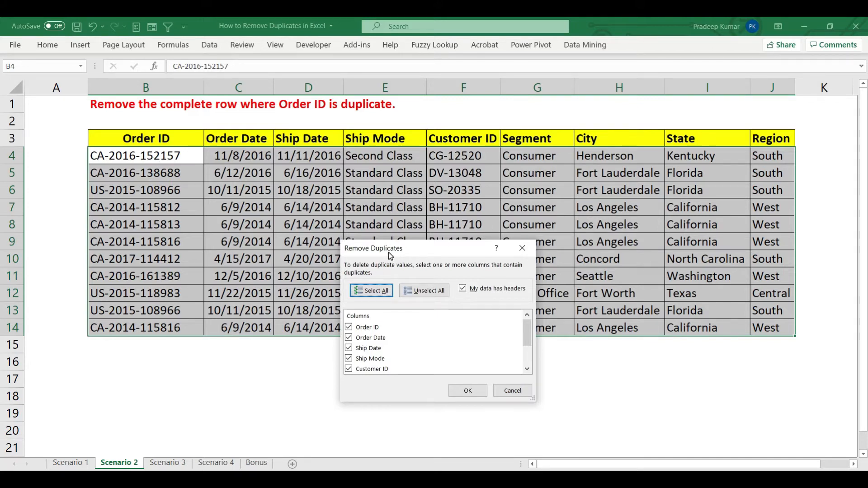
left_click_drag(389, 252, 519, 307)
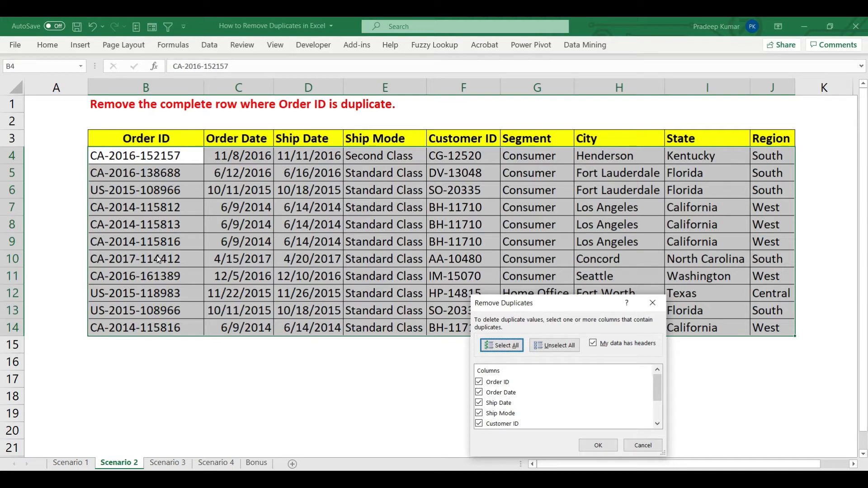
left_click_drag(548, 303, 488, 256)
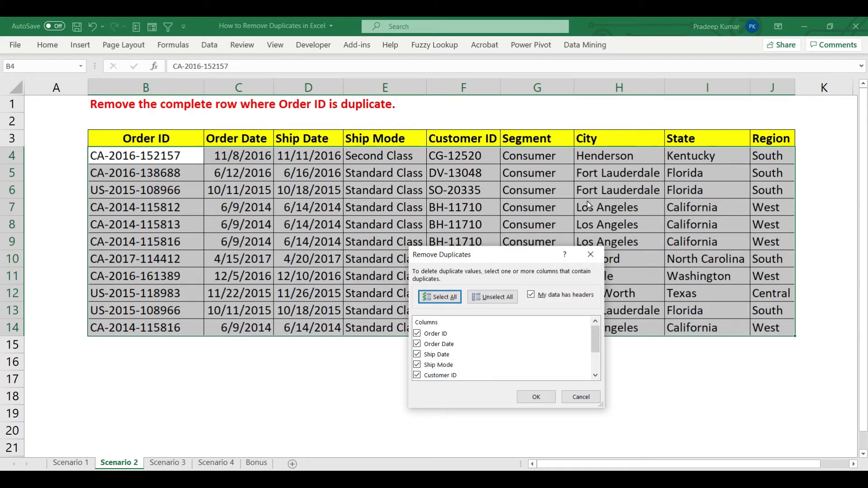
Step: Remove the table rows with a repeated Order ID, comparing only the Order ID column
scroll(436, 345, "down", 2)
scroll(437, 344, "up", 2)
scroll(436, 343, "down", 2)
scroll(437, 344, "up", 2)
left_click(502, 298)
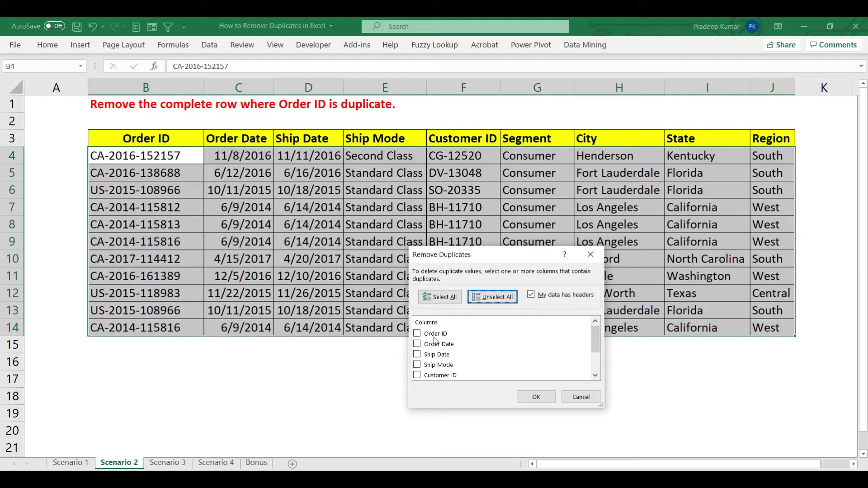
left_click(417, 335)
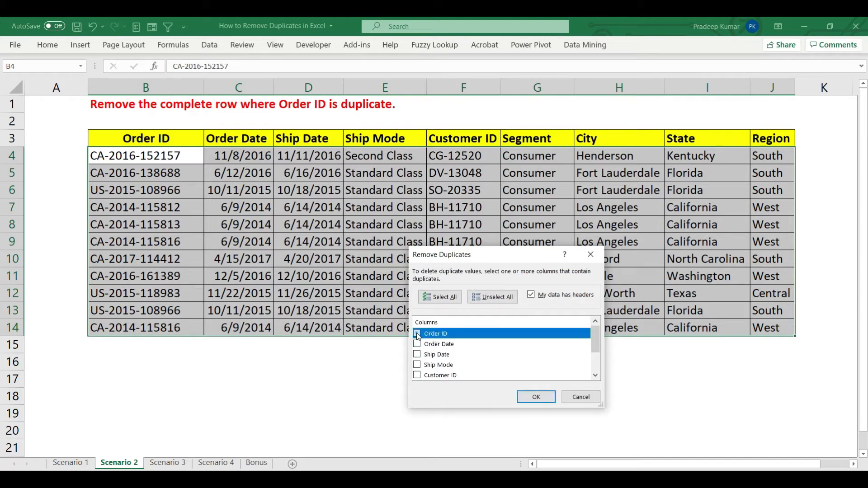
left_click(546, 399)
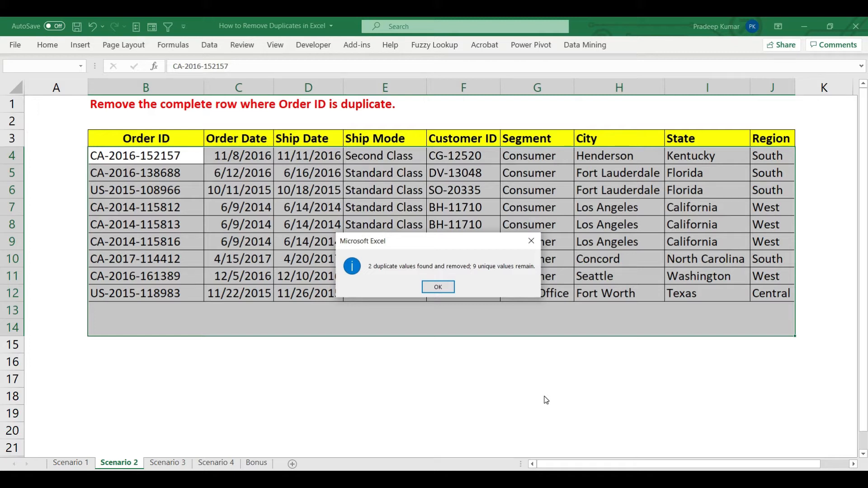
left_click(447, 289)
left_click(183, 138)
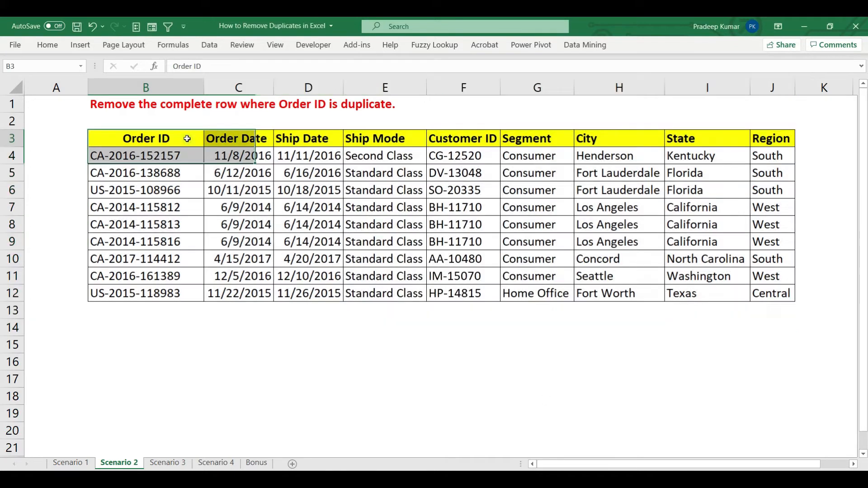
Step: Switch to the Scenario 3 sheet
key("ctrl+Page_Down")
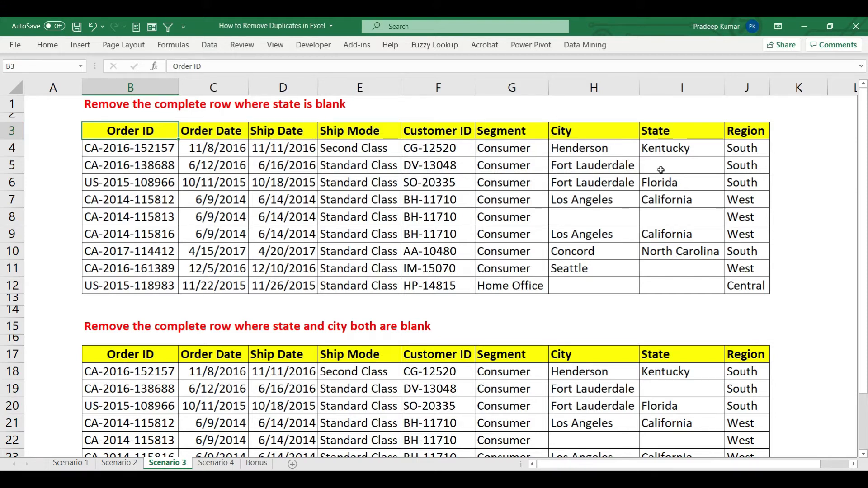
left_click(695, 134)
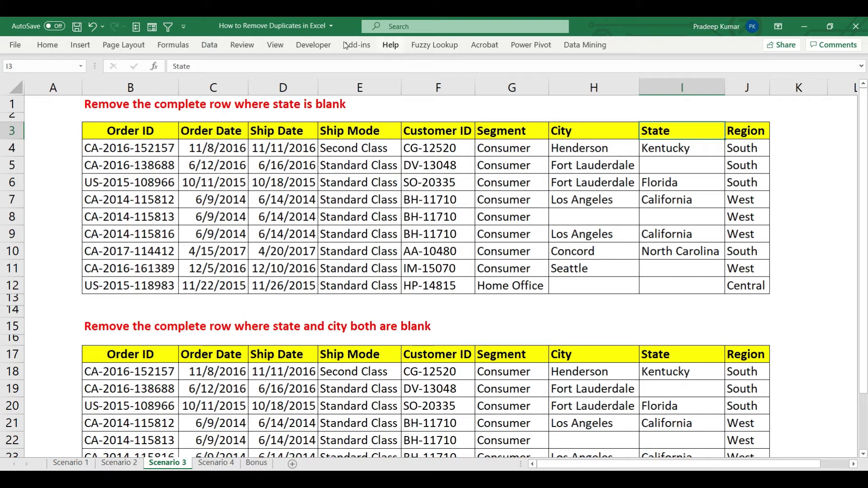
left_click(209, 44)
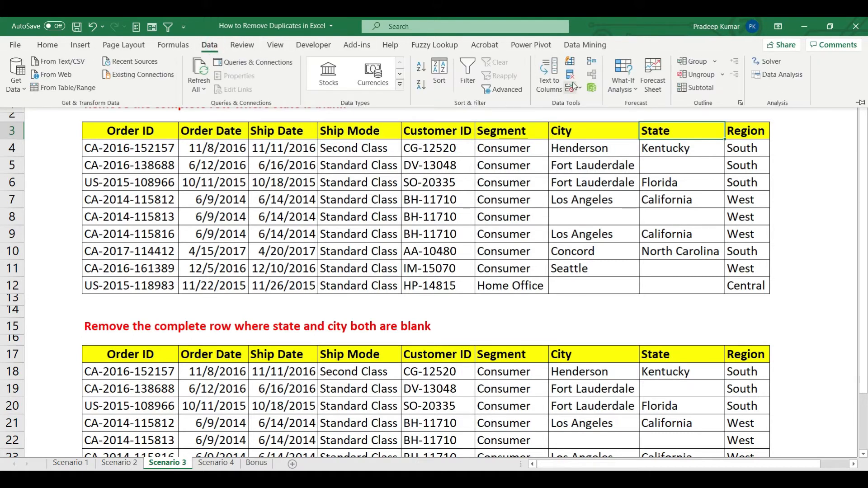
left_click(675, 215)
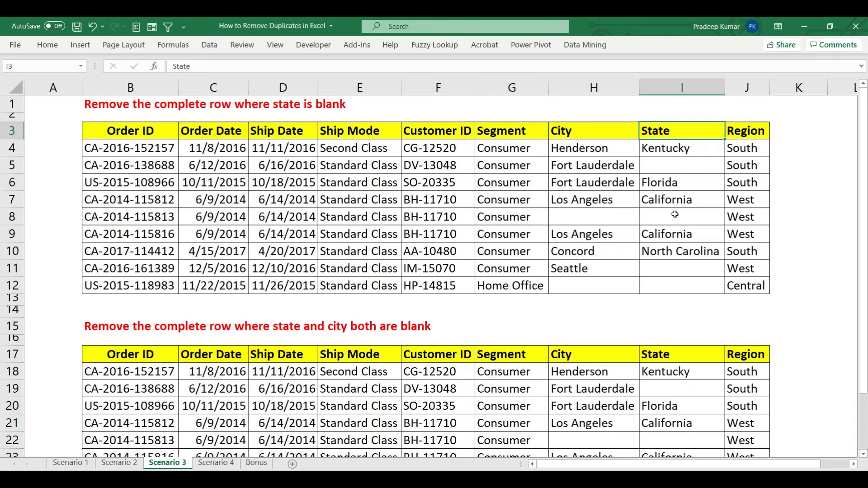
Step: Add filters to the first table's header row B3:J3 and show only the rows where State is blank
left_click_drag(149, 135, 733, 131)
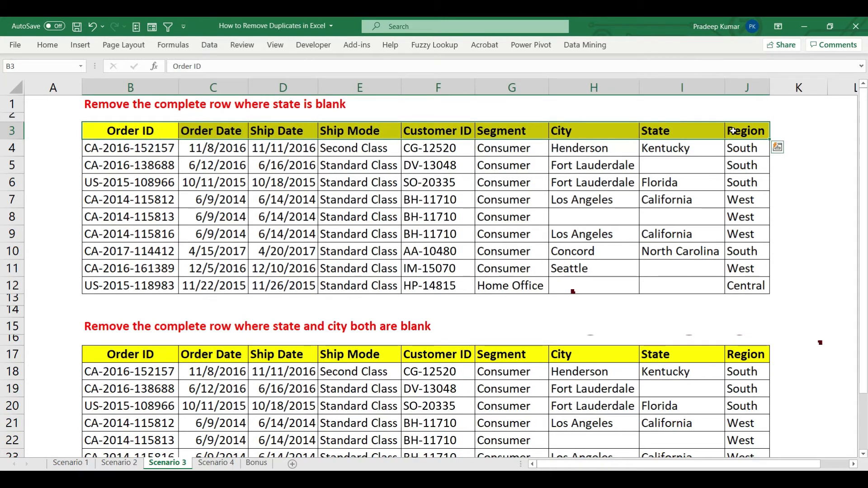
key("ctrl+shift+l")
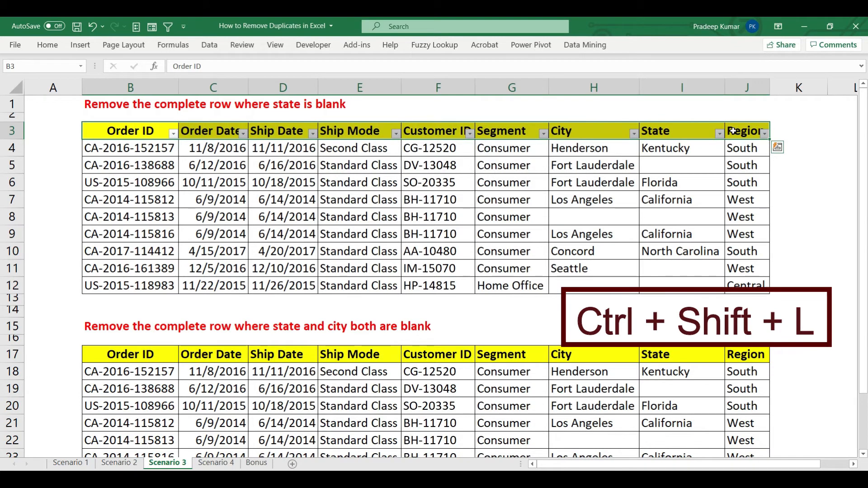
left_click(681, 132)
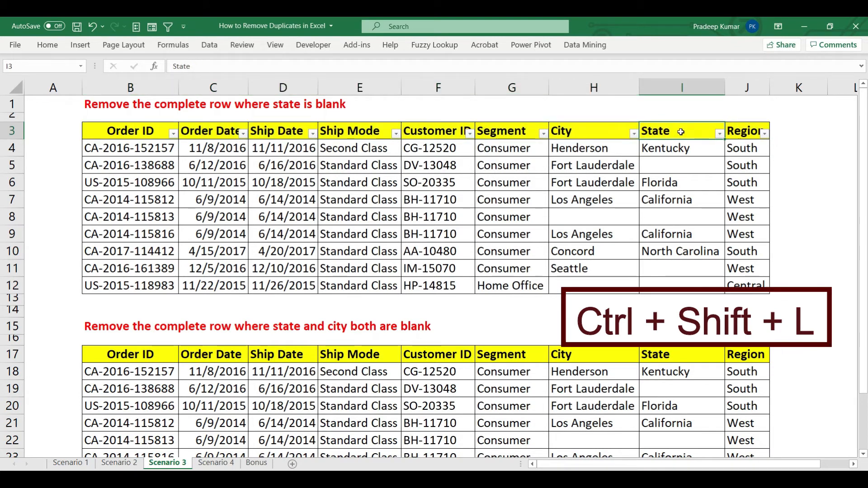
left_click(720, 134)
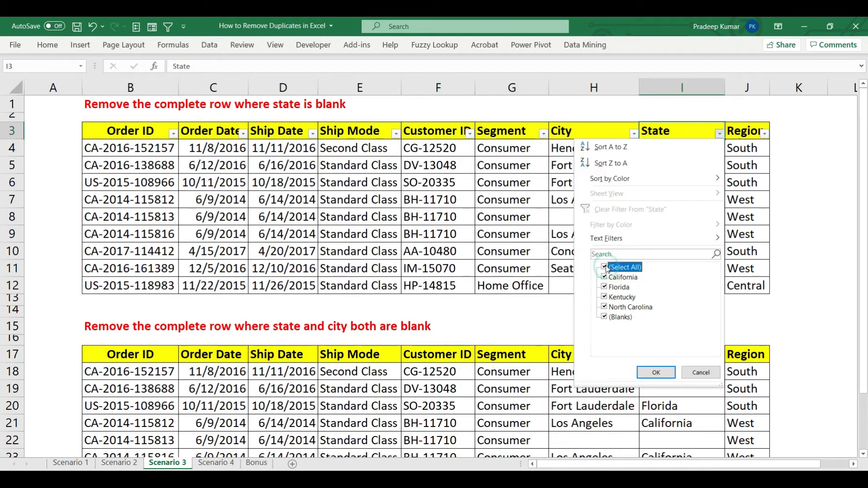
left_click(605, 268)
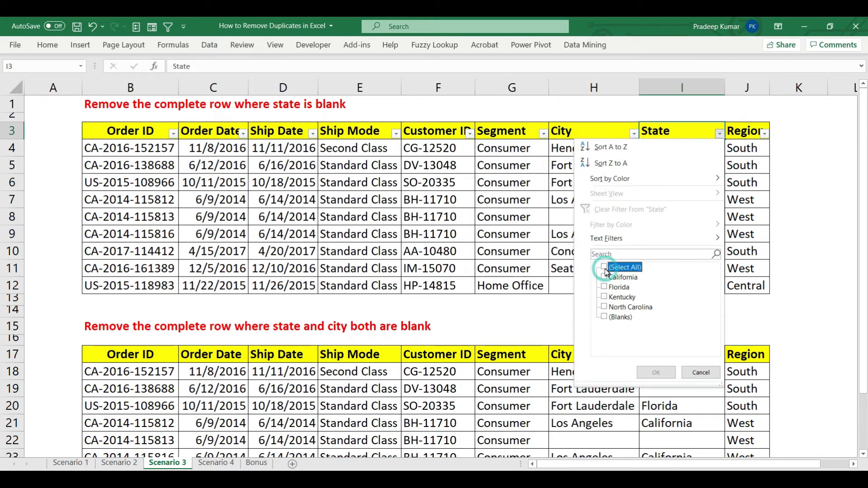
left_click(604, 317)
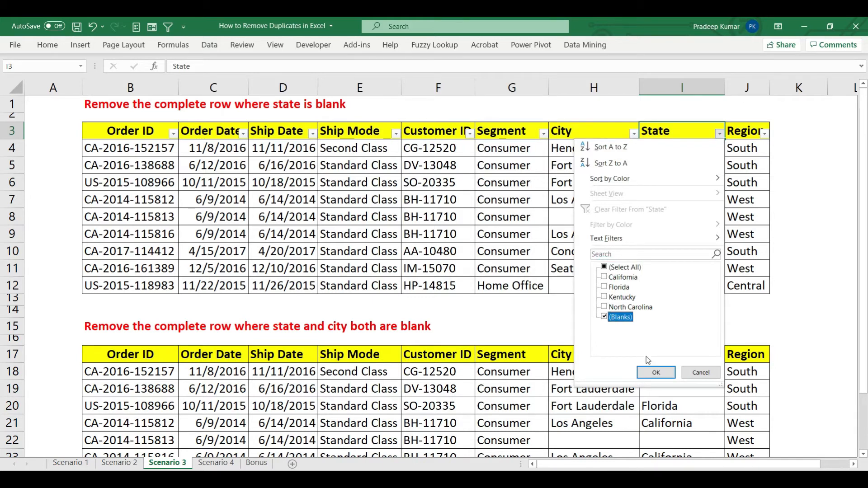
left_click(657, 372)
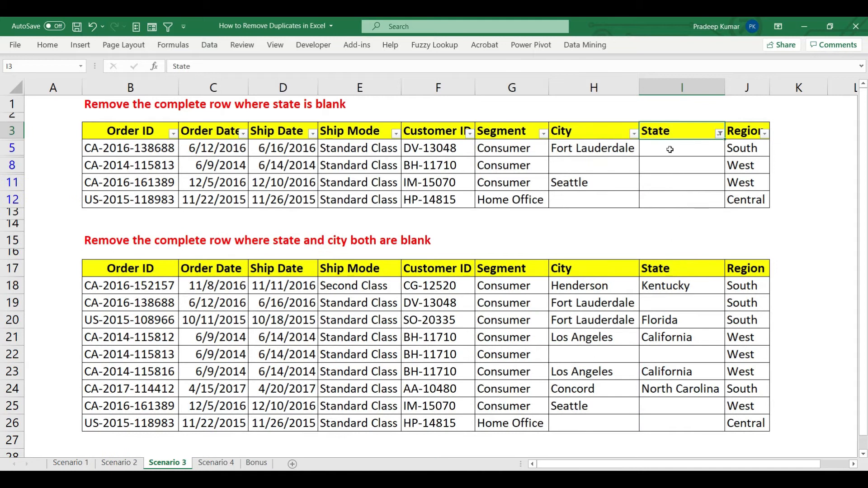
Step: Delete the entire filtered rows with a blank State from the first table, limiting the selection to visible cells only
left_click_drag(667, 147, 672, 192)
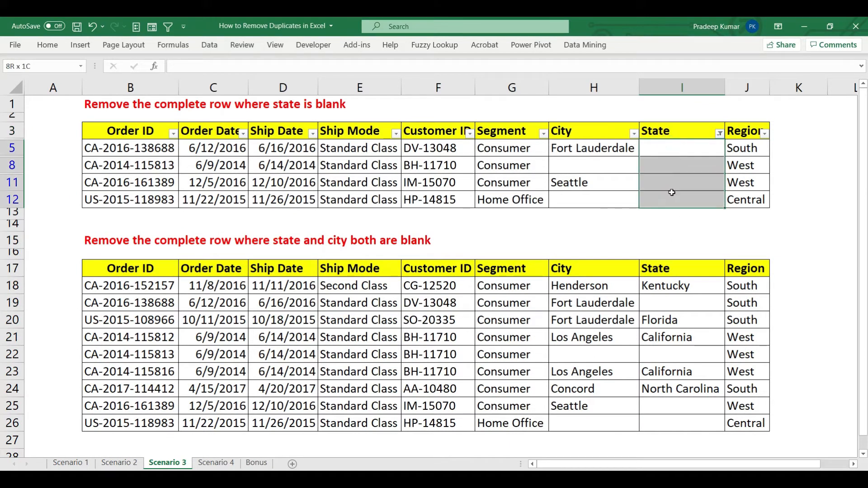
key("shift+space")
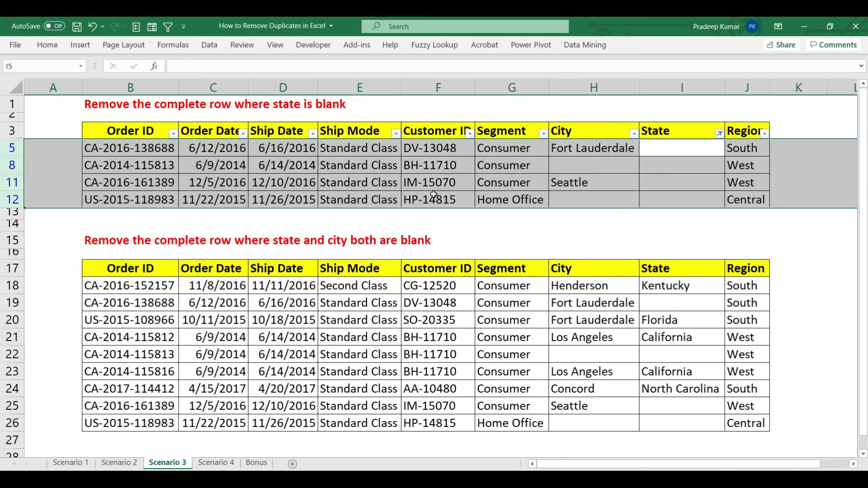
key("alt+semicolon")
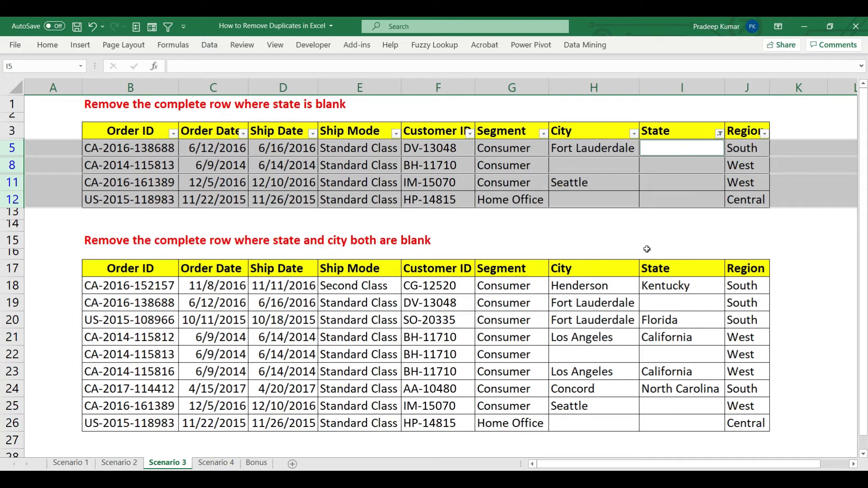
key("ctrl+minus")
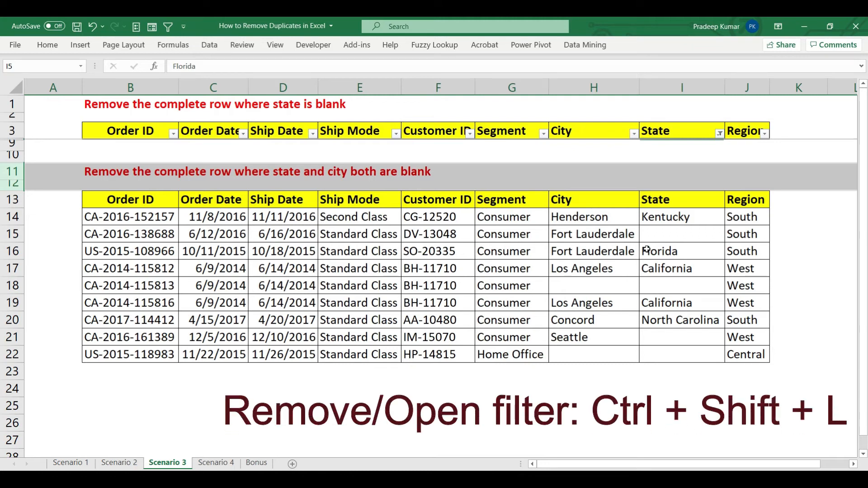
Step: Remove the filter from the first table to show its remaining rows
left_click(689, 131)
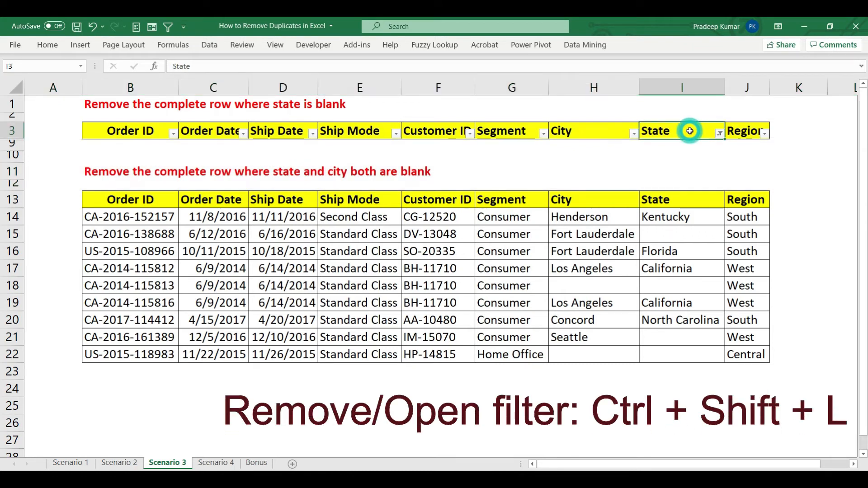
key("ctrl+shift+l")
left_click(683, 160)
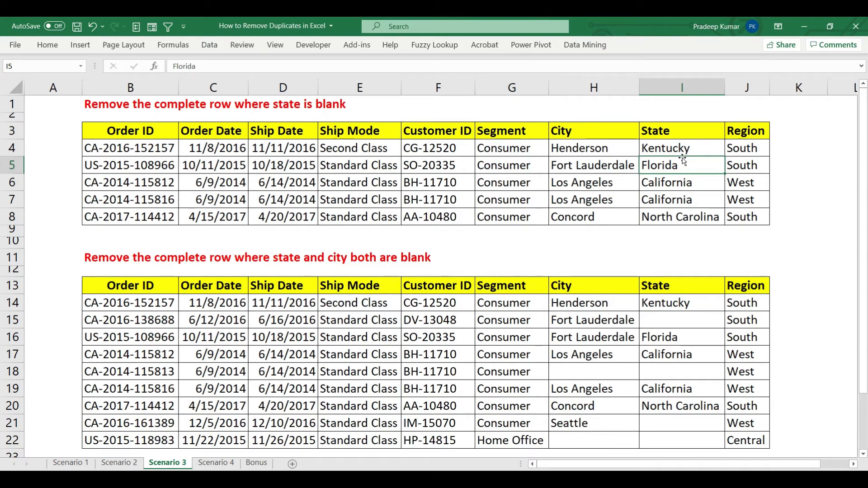
Step: Add filters to the second table's header row B13:J13 and show only the rows where State is blank
scroll(683, 160, "down", 1)
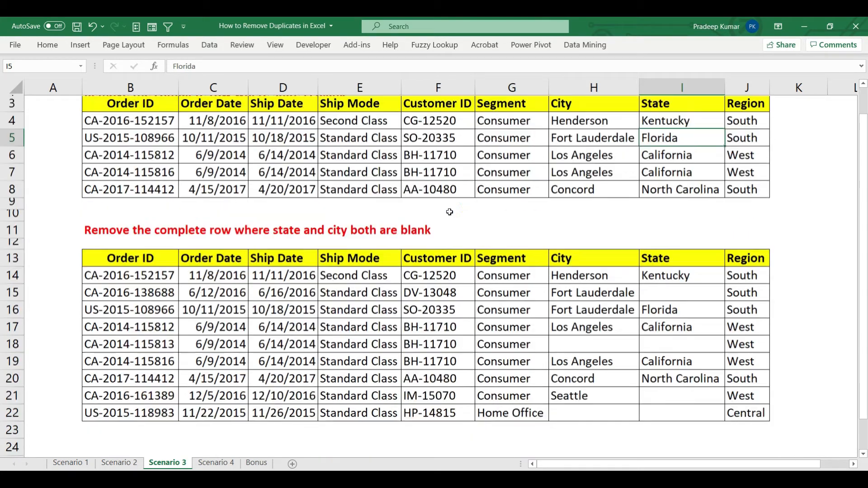
left_click(149, 247)
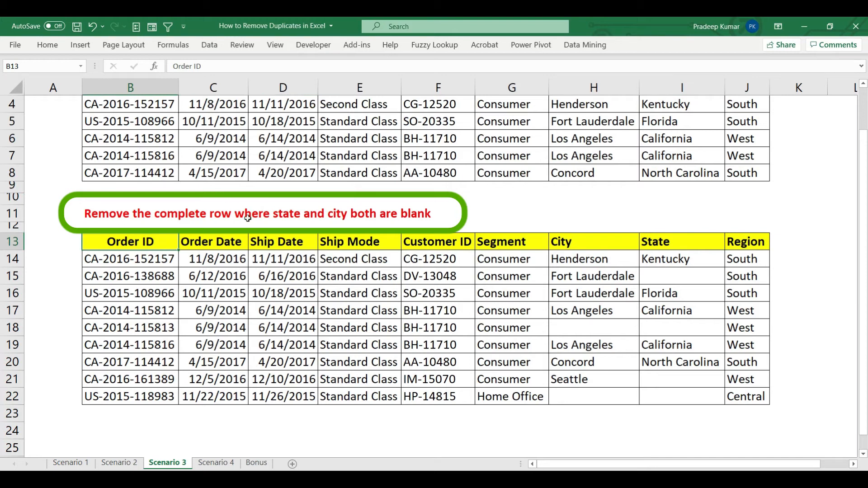
left_click_drag(581, 243, 681, 396)
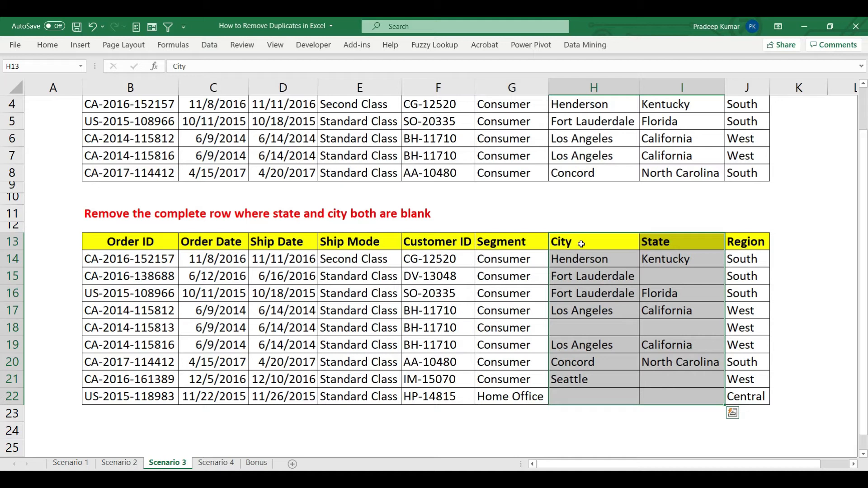
left_click_drag(126, 247, 770, 244)
key("ctrl+shift+l")
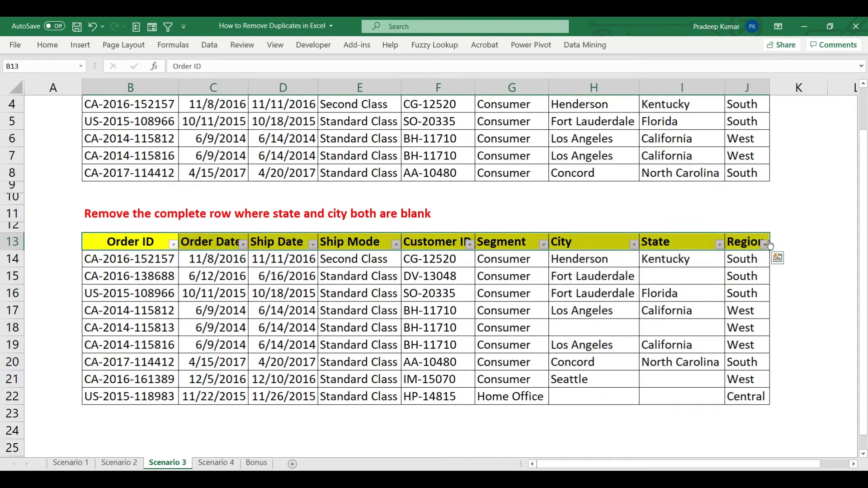
left_click(719, 245)
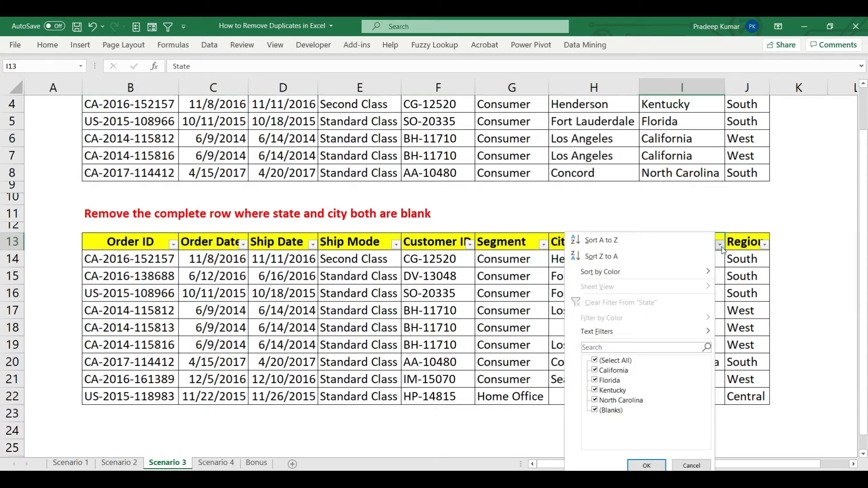
left_click(595, 361)
left_click(595, 411)
left_click(647, 465)
Step: Narrow the second table's filter further to the rows where City is also blank
left_click(605, 248)
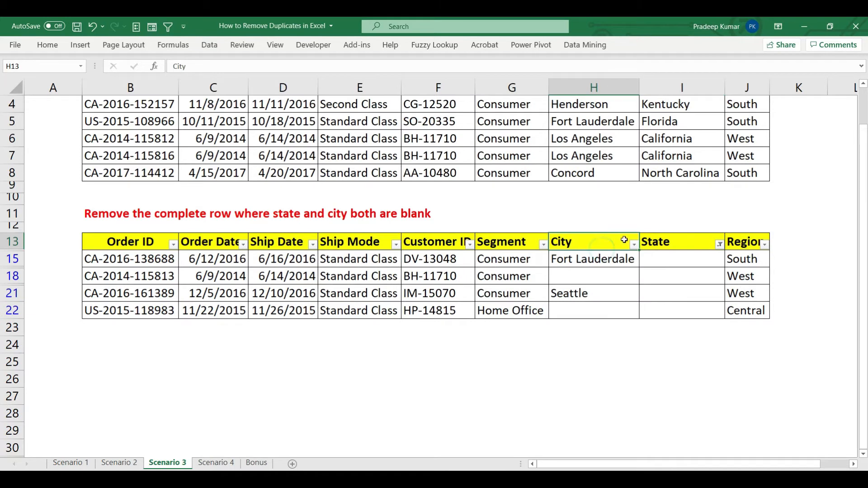
left_click(633, 246)
left_click(527, 360)
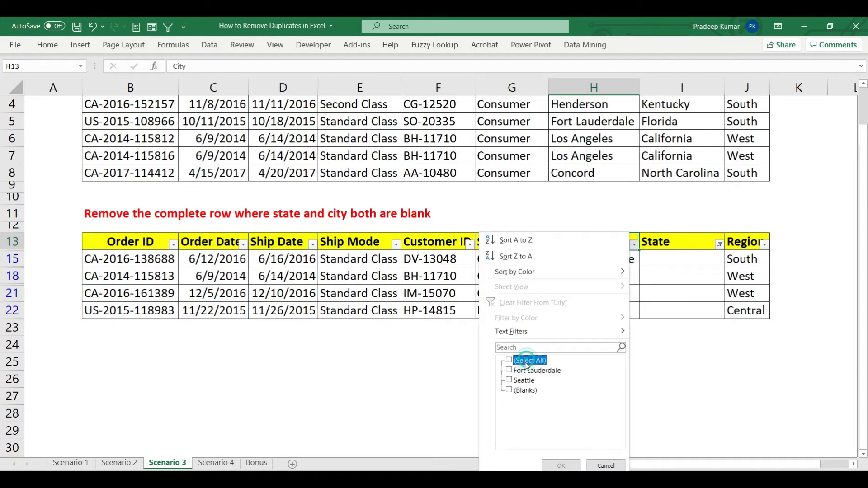
left_click(521, 392)
left_click(561, 466)
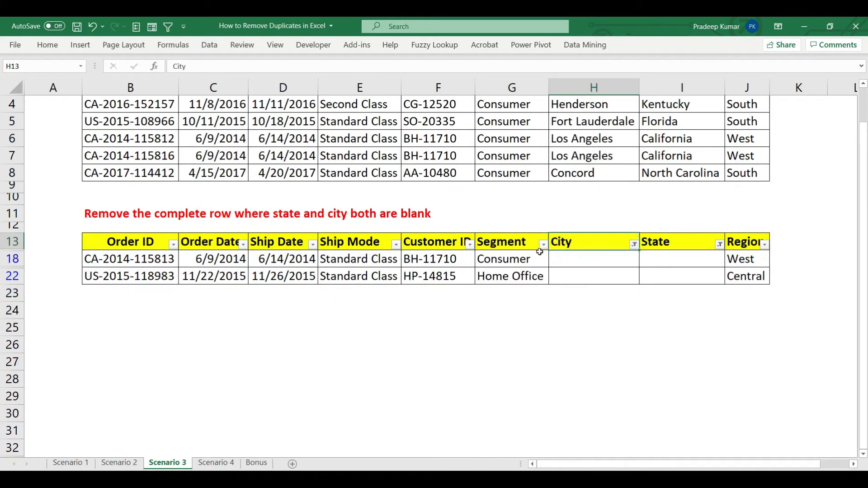
Step: Delete the entire filtered rows 18 and 22, where both City and State are blank, from the second table
left_click_drag(556, 257, 562, 274)
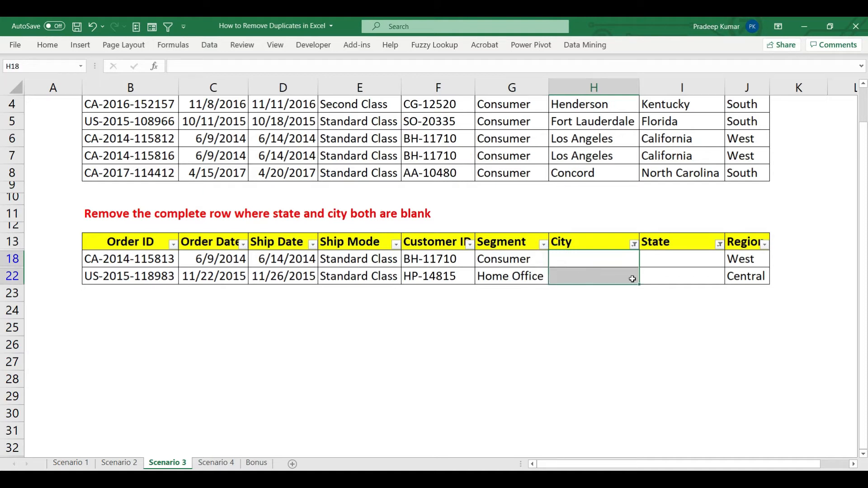
key("shift+space")
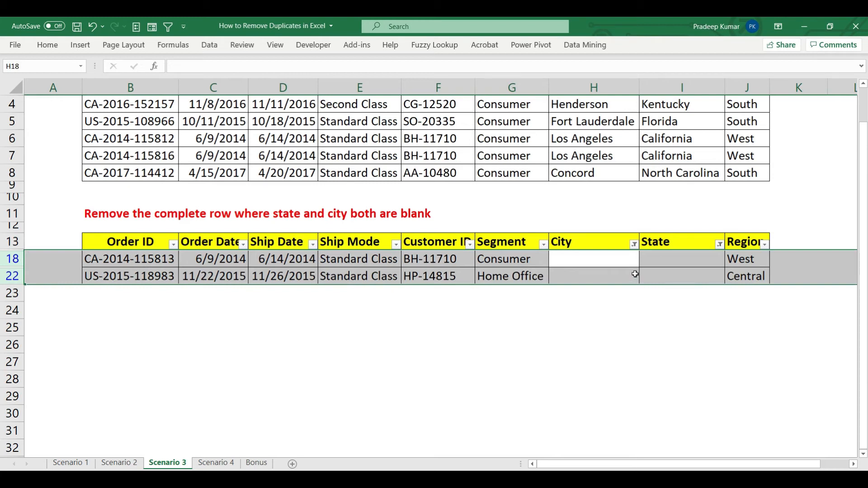
left_click(635, 274)
left_click_drag(17, 260, 18, 276)
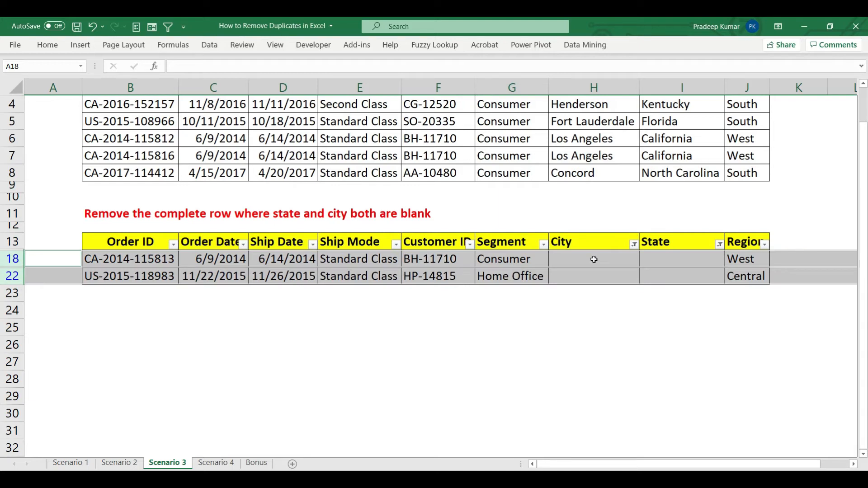
key("ctrl+minus")
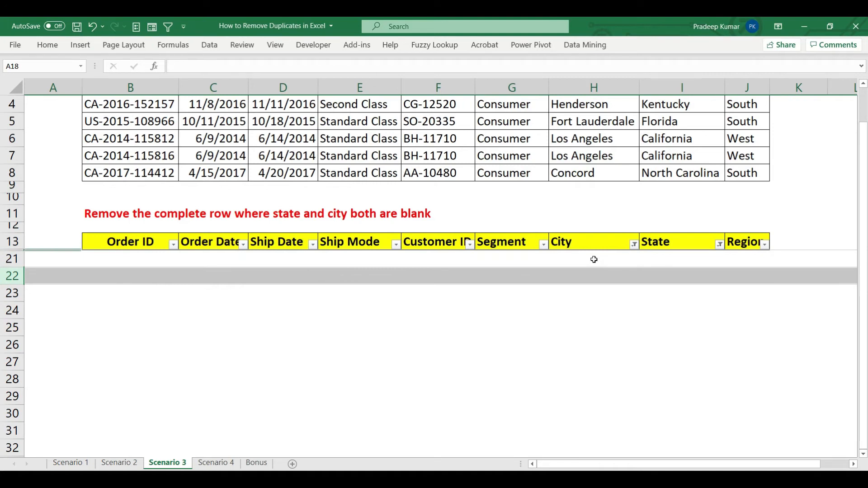
Step: Remove the filter from the second table and review its remaining rows
left_click(611, 240)
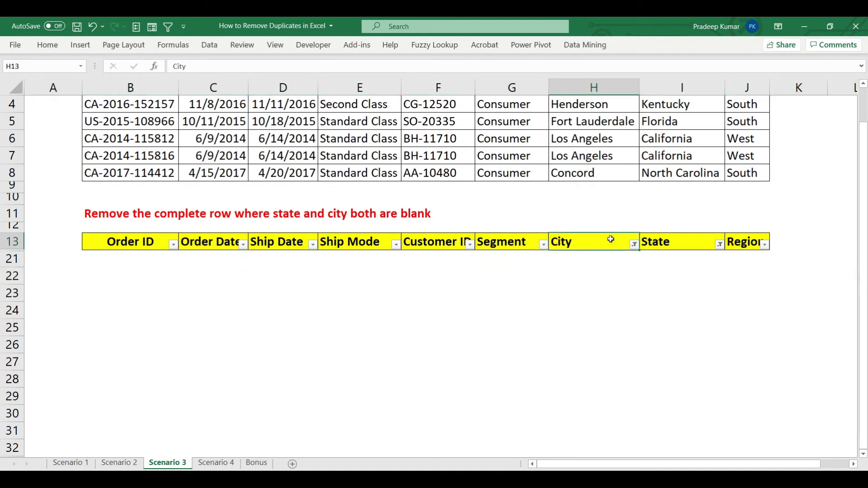
key("ctrl+shift+l")
left_click_drag(129, 259, 733, 360)
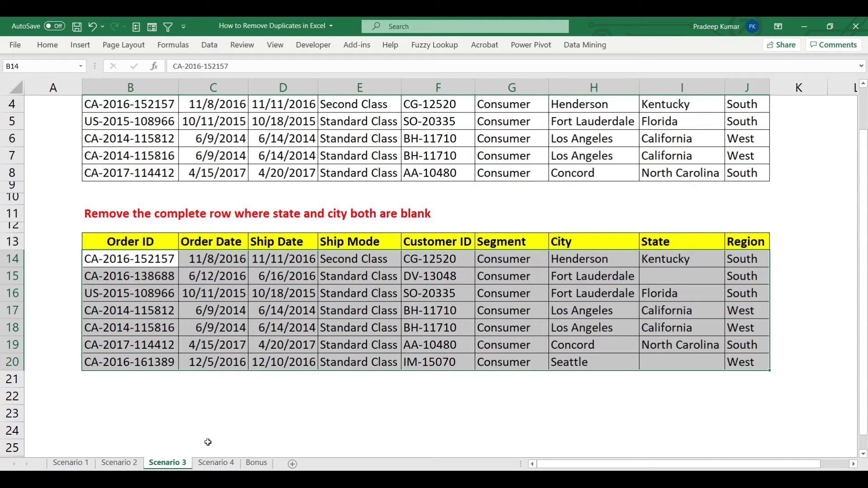
Step: On the Scenario 4 sheet, start a Duplicate Values conditional formatting rule for the Emp Codes in B4:B19
left_click(206, 465)
left_click(130, 139)
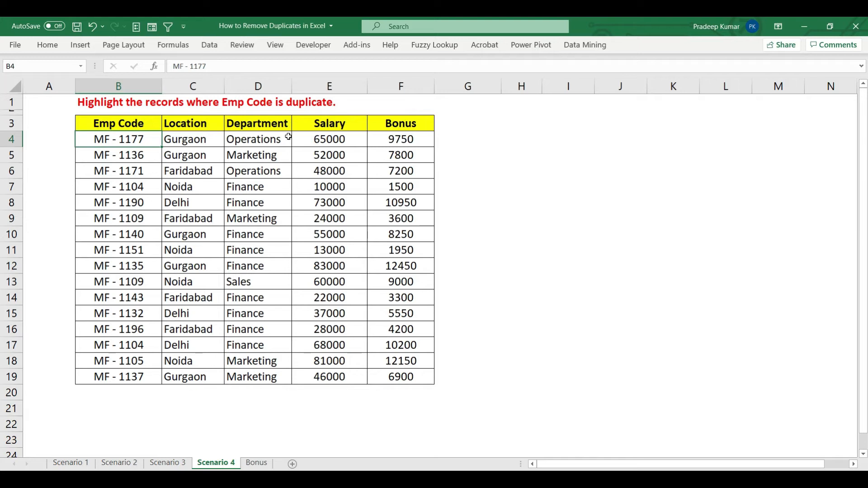
left_click_drag(123, 135, 135, 372)
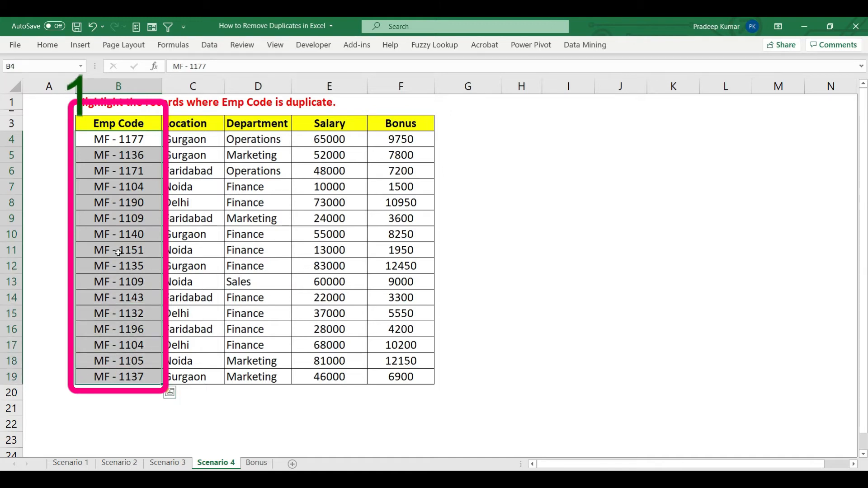
left_click(47, 44)
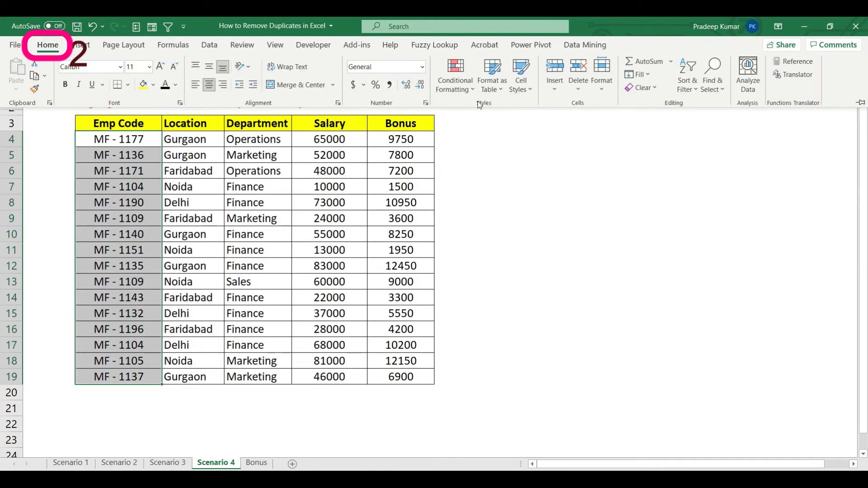
left_click(458, 86)
mouse_move(474, 114)
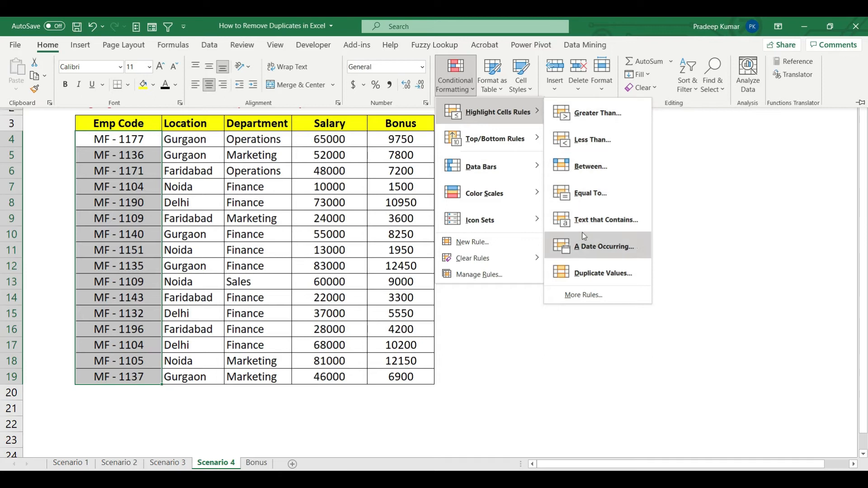
left_click(598, 274)
left_click_drag(287, 246, 442, 264)
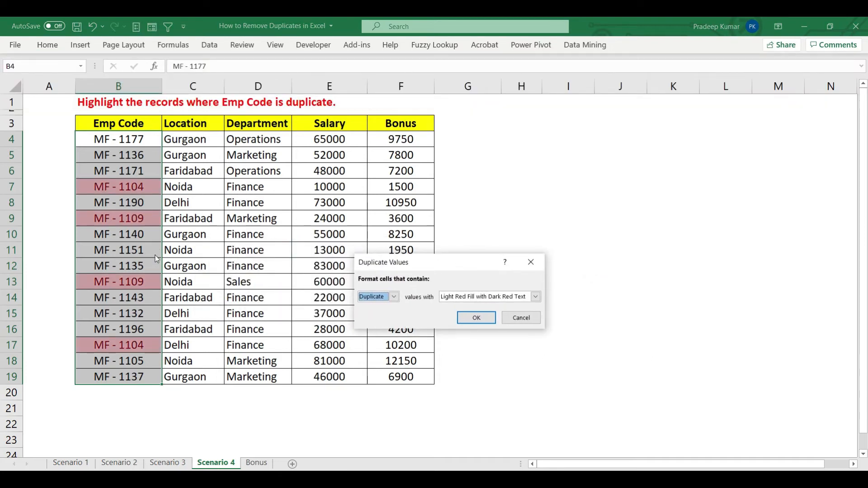
Step: Give the duplicate Emp Codes a custom format with an orange fill and apply the rule
left_click(453, 297)
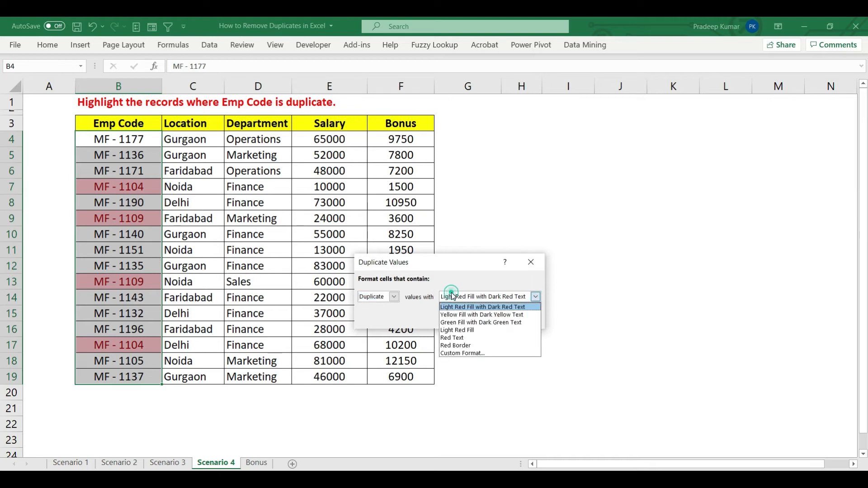
left_click(457, 354)
left_click_drag(305, 131, 472, 141)
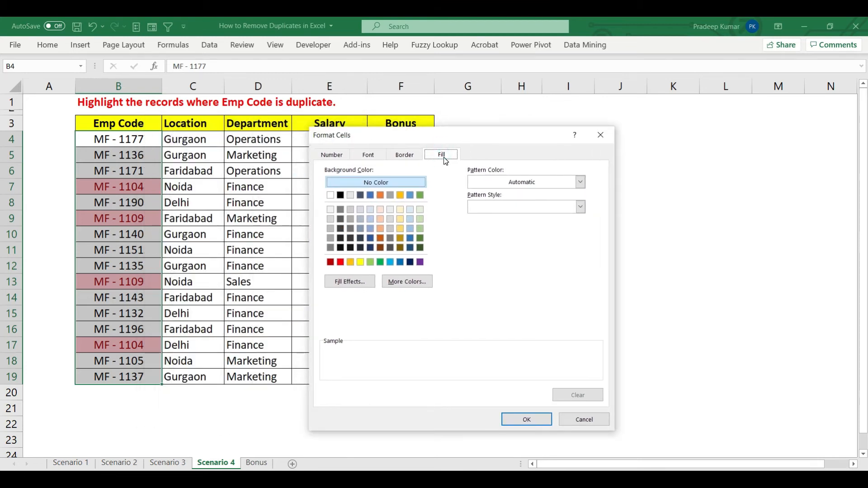
left_click(351, 262)
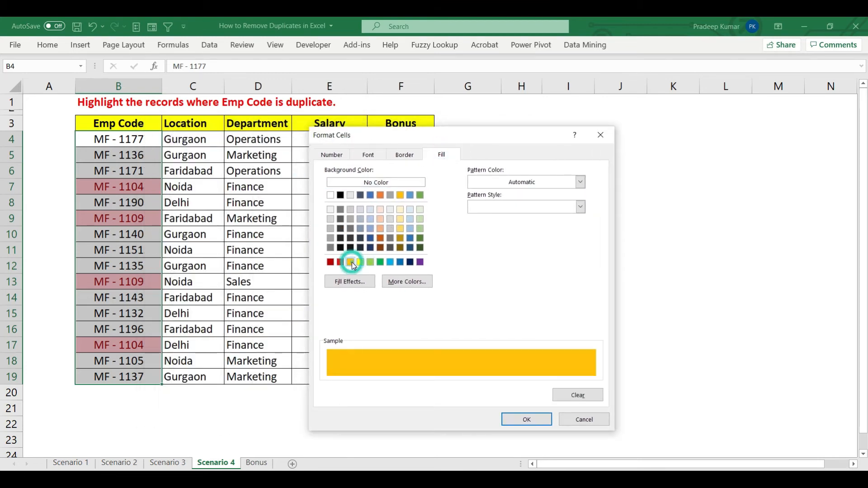
left_click(528, 419)
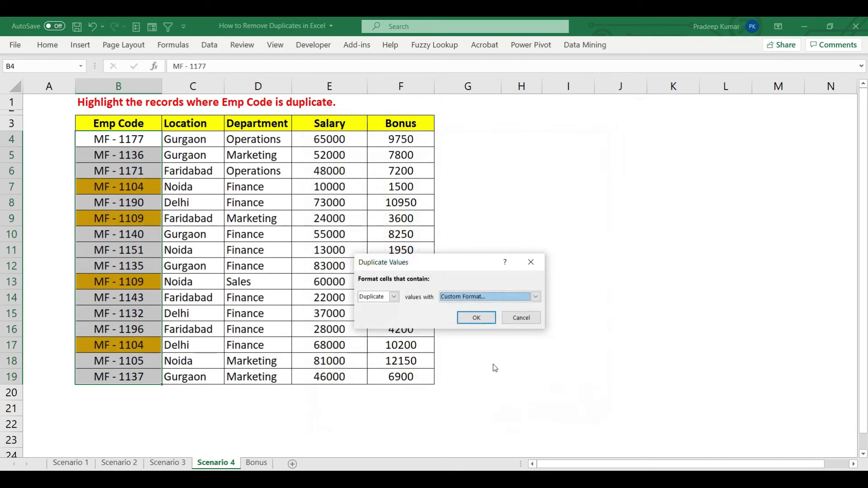
left_click(477, 318)
left_click(121, 150)
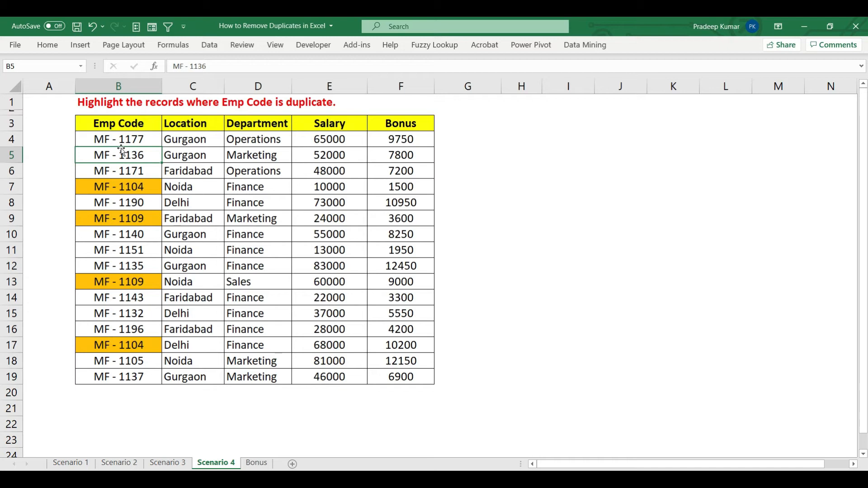
Step: Compare the highlighted pairs of matching Emp Codes in B7 and B17 and in B9 and B13
left_click(136, 189)
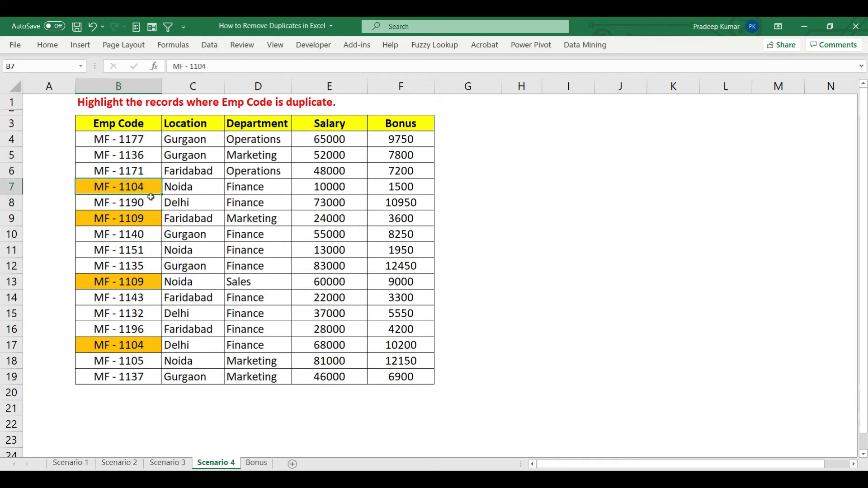
left_click(138, 345, "ctrl")
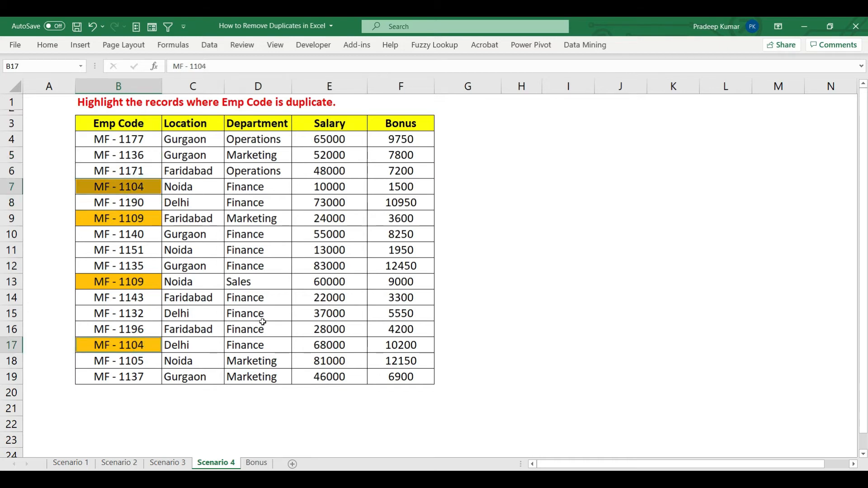
left_click(137, 219)
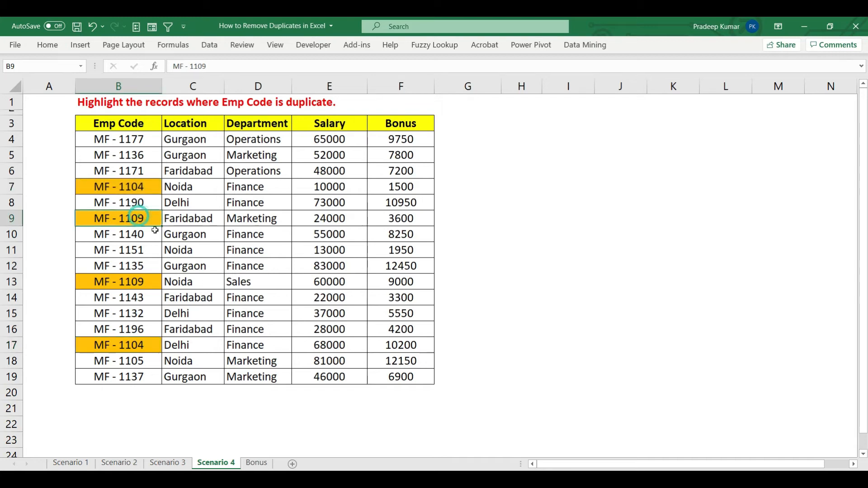
left_click(142, 280, "ctrl")
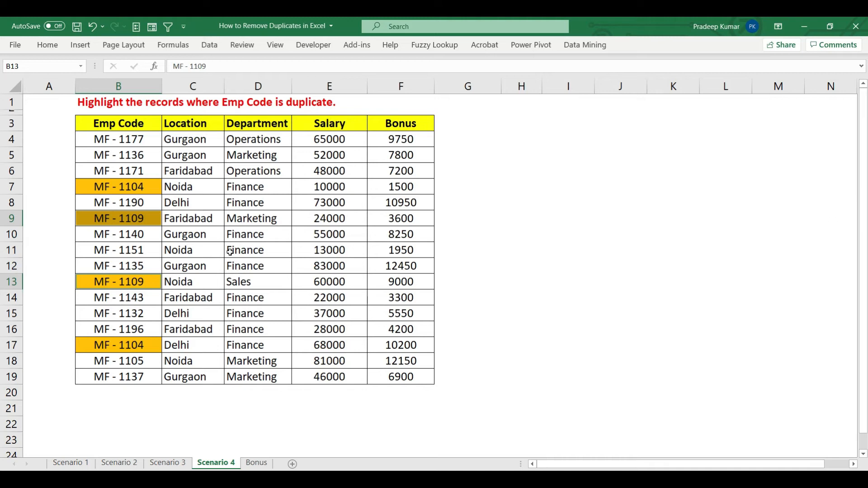
left_click(147, 250)
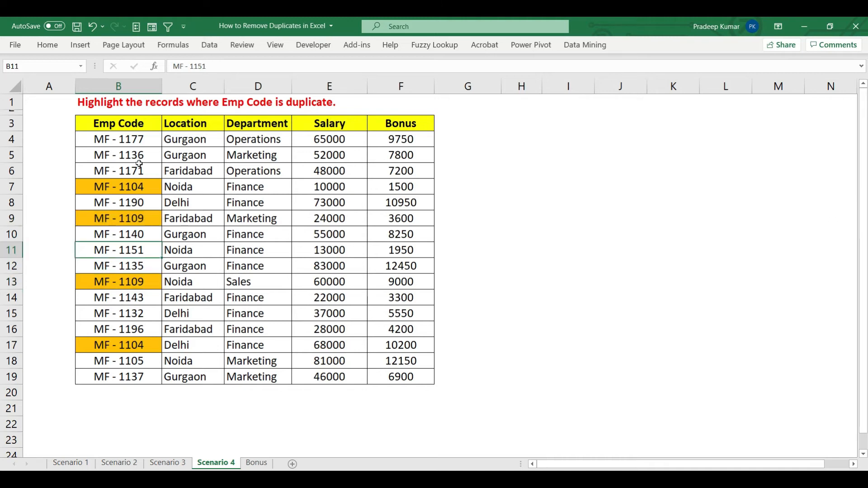
Step: Change the last digit of the Emp Code in B12 to 6 and compare it with the code in B5
left_click(142, 155)
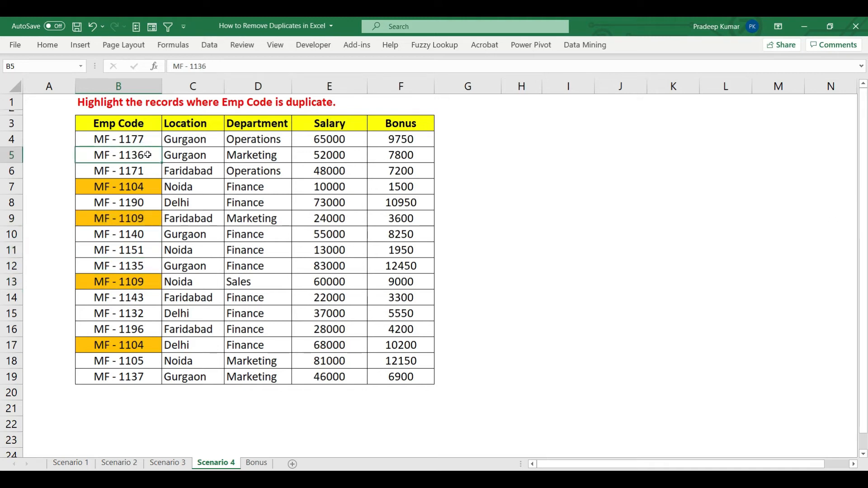
left_click(133, 264)
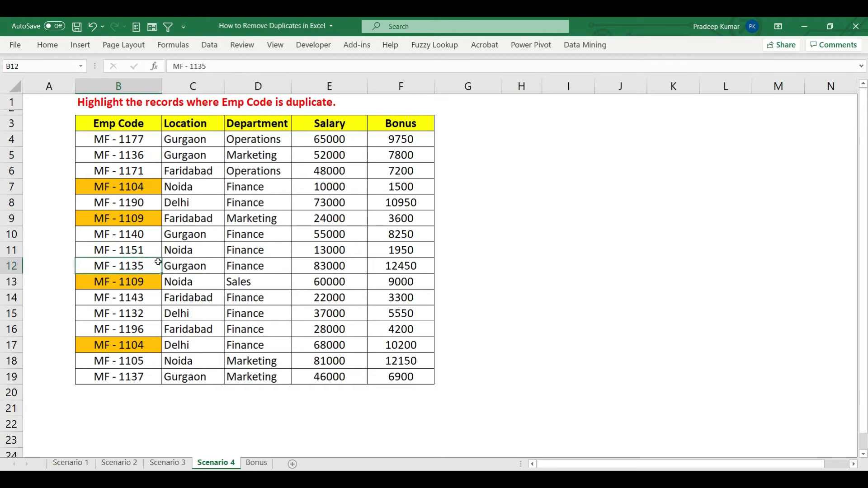
double_click(160, 262)
key("BackSpace")
type("6")
key("Return")
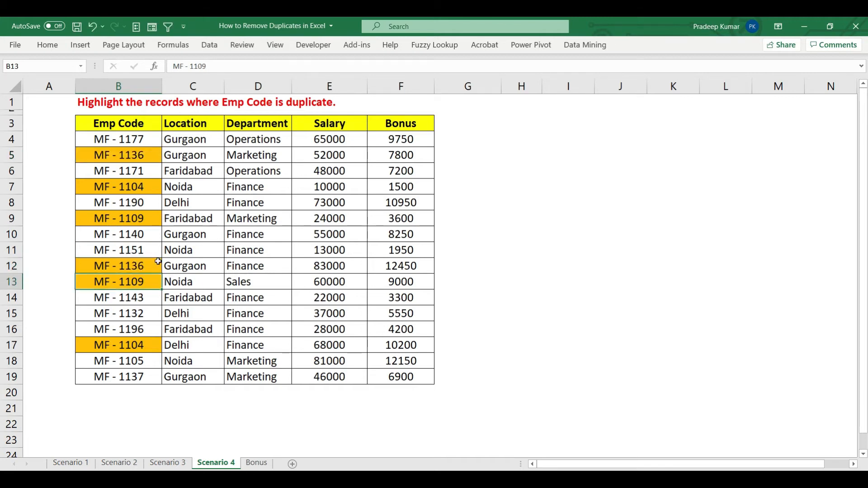
left_click(145, 162)
left_click(142, 270, "ctrl")
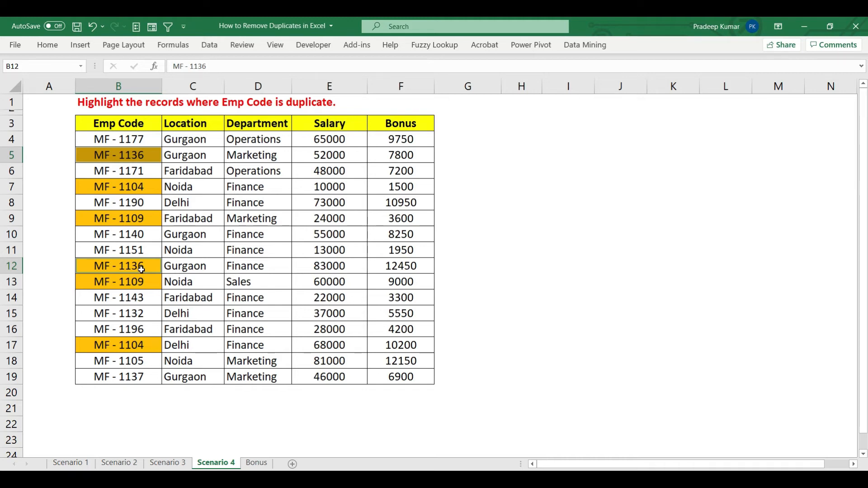
Step: Replace the last two digits of the Emp Code in B12 with 41 and recheck the code in B5
left_click(142, 270)
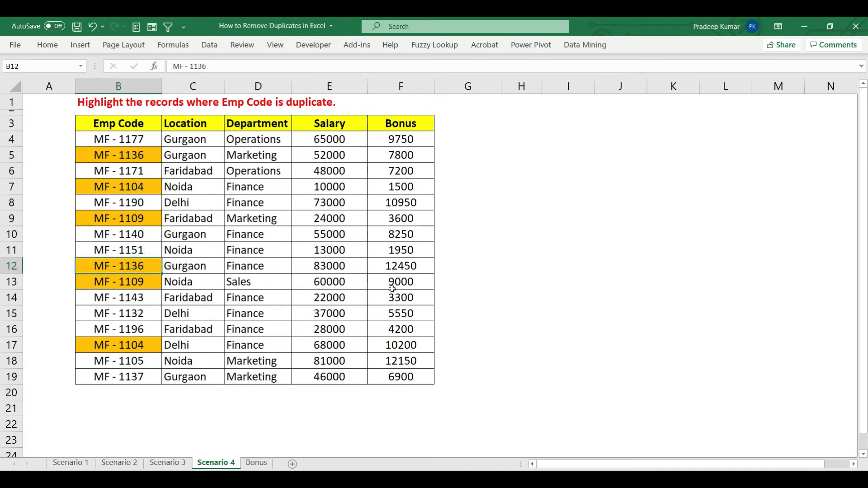
key("F2")
key("BackSpace")
key("BackSpace")
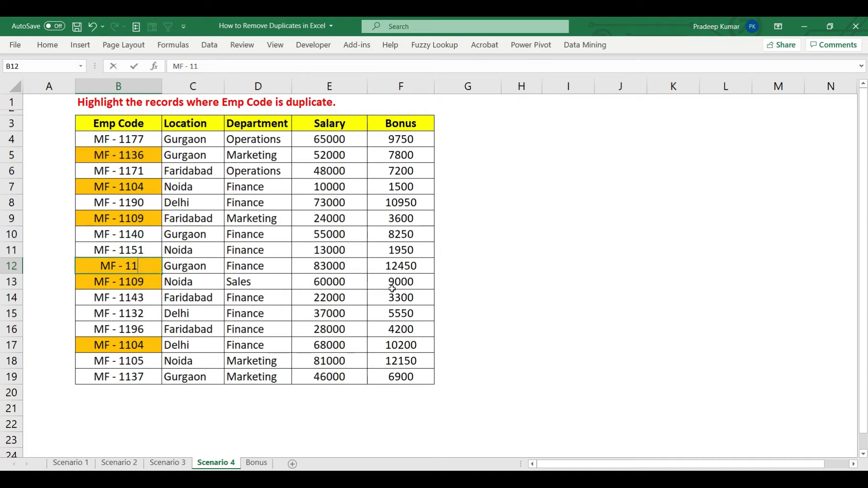
type("41")
key("ctrl+Return")
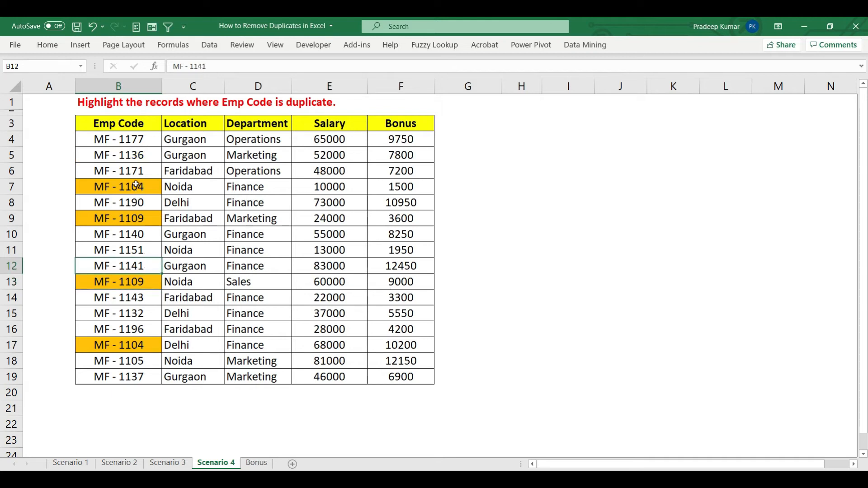
left_click(136, 155)
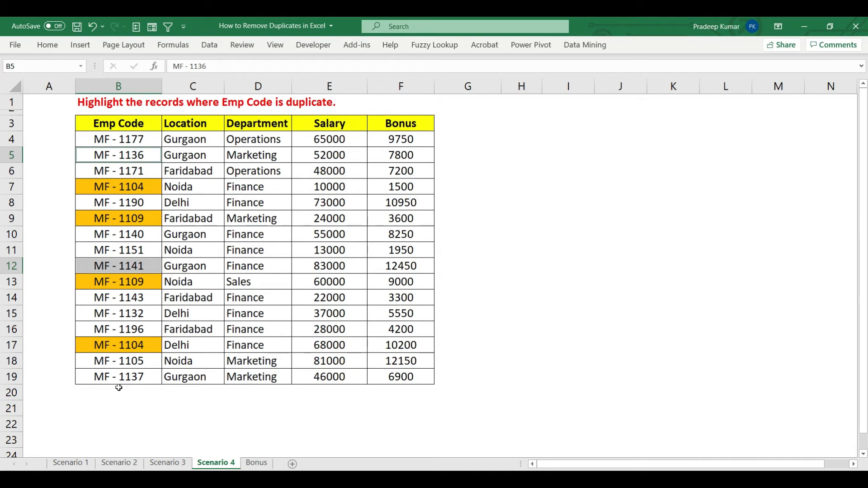
left_click(125, 143)
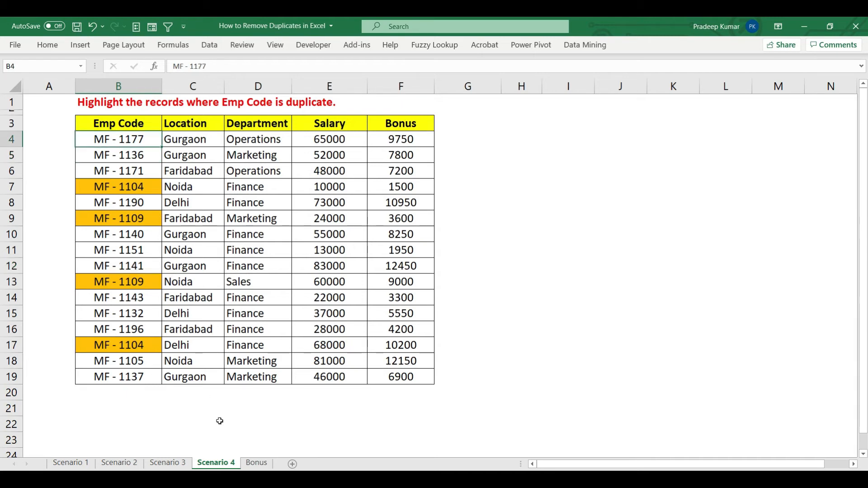
Step: On the Scenario 1 sheet, compare the original Sub-Category list in B3:B22 with the deduplicated list in H3:H15
left_click(246, 465)
left_click(294, 274)
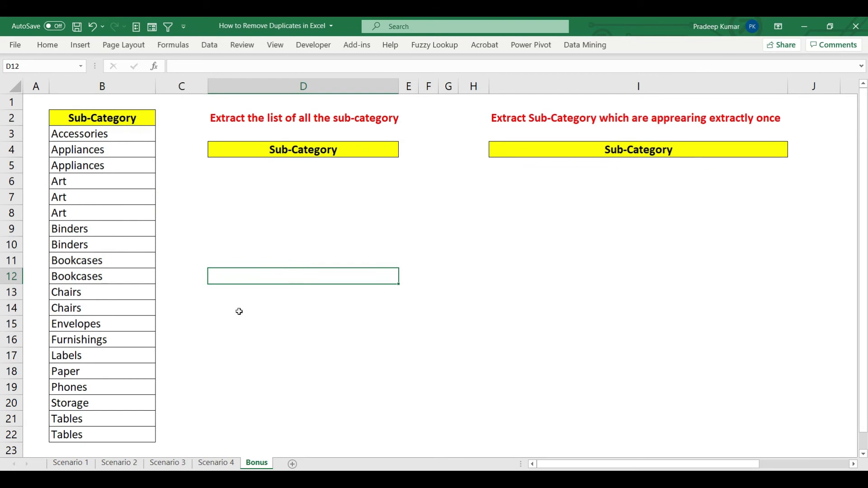
left_click(64, 464)
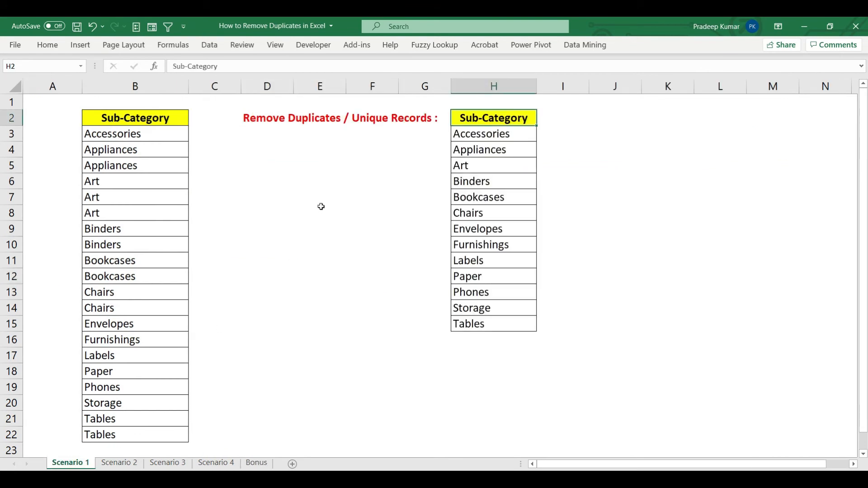
left_click_drag(497, 130, 486, 332)
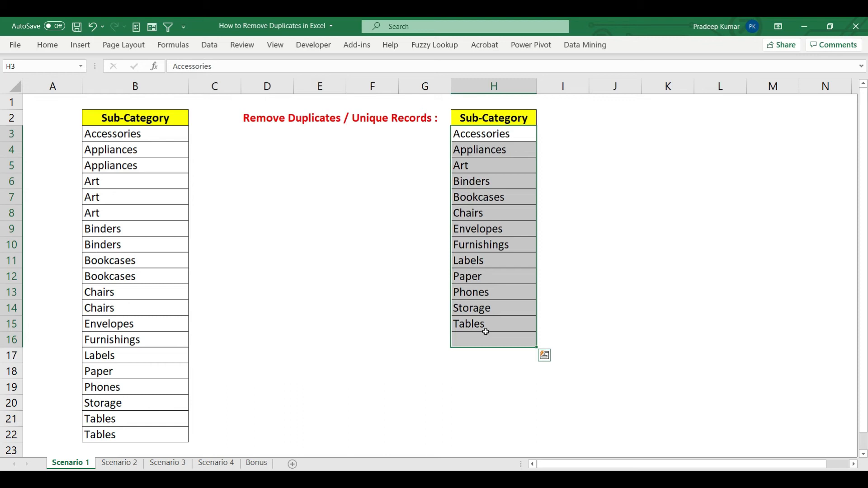
left_click(393, 243)
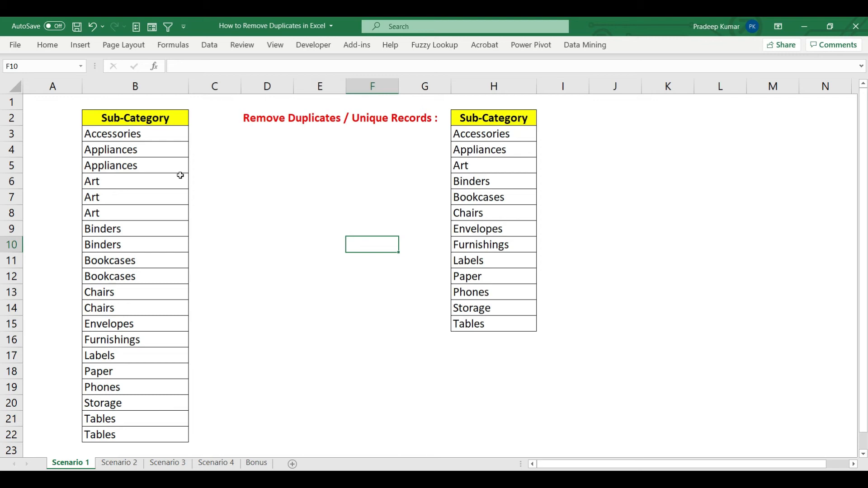
left_click_drag(155, 138, 139, 436)
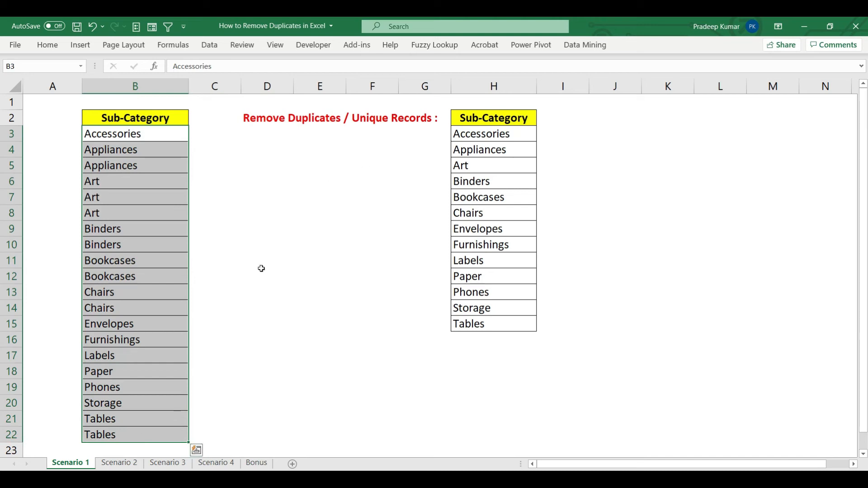
left_click_drag(494, 136, 488, 325)
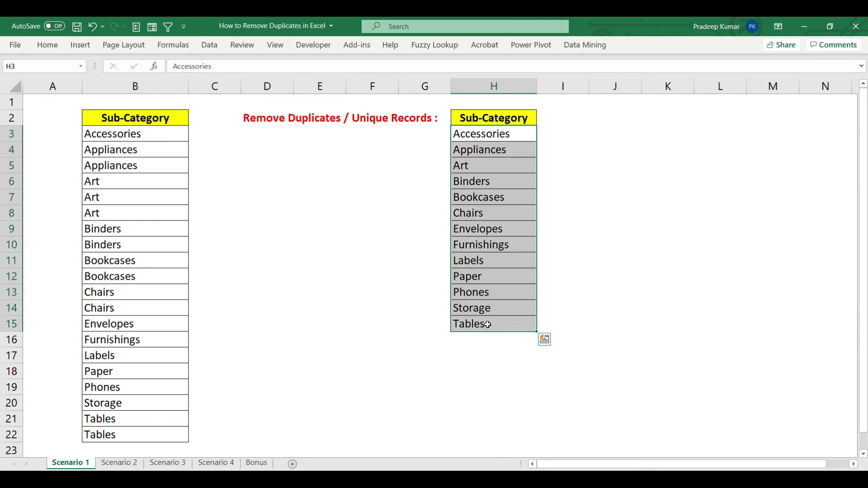
left_click(417, 182)
Step: On the Bonus sheet, examine the Sub-Category list in B3:B22 and the empty output range below the heading in D4
left_click(255, 463)
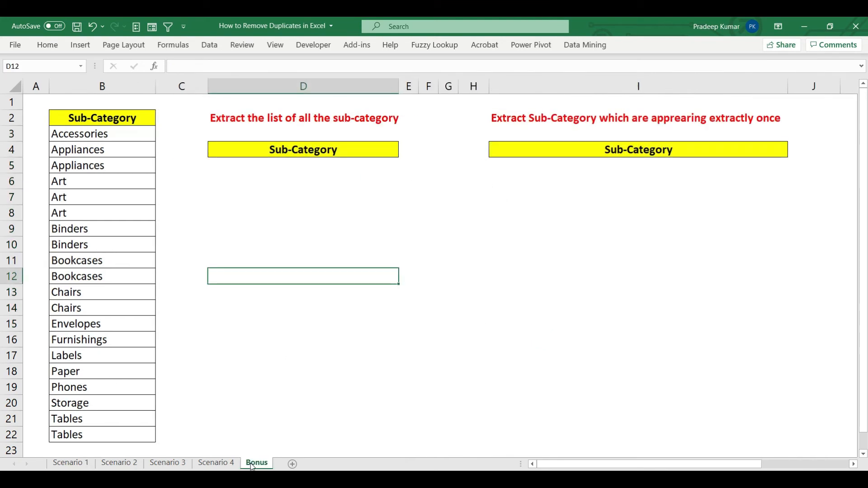
left_click(304, 242)
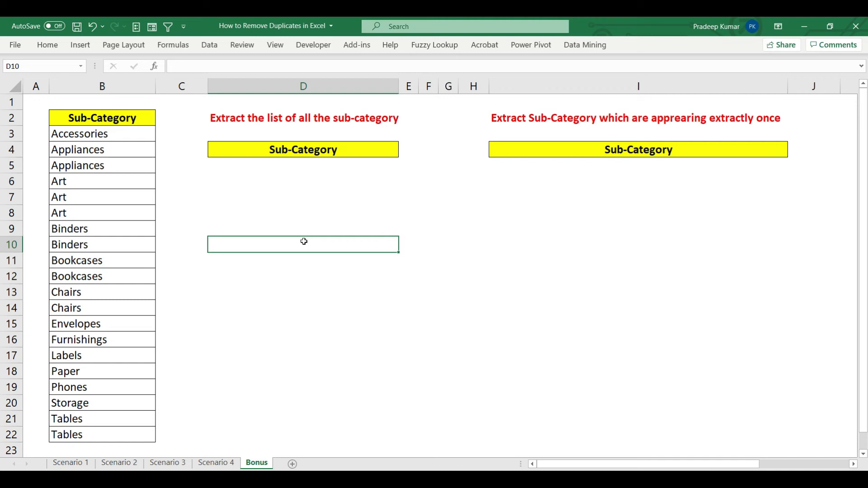
left_click(275, 208)
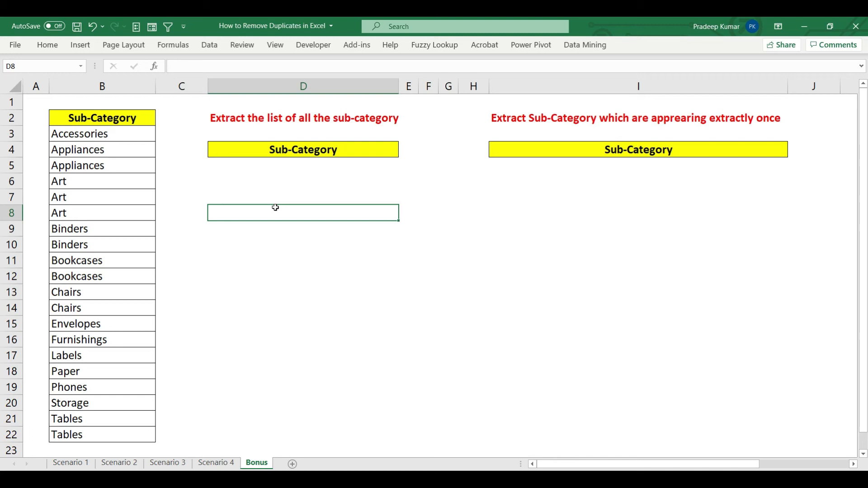
left_click_drag(115, 136, 105, 435)
left_click(233, 159)
left_click_drag(234, 184, 237, 285)
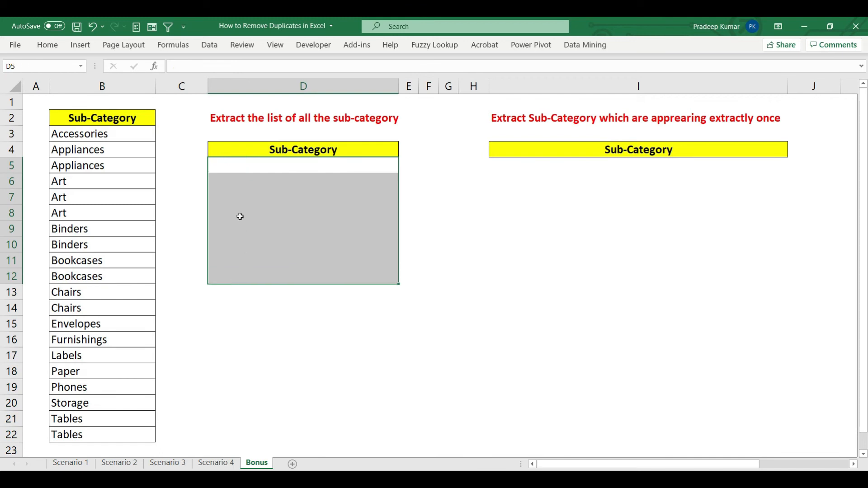
Step: Enter =UNIQUE(B3:B22) in D5 to extract every distinct sub-category and compare the output with the source list
left_click(233, 167)
type("=uniqu")
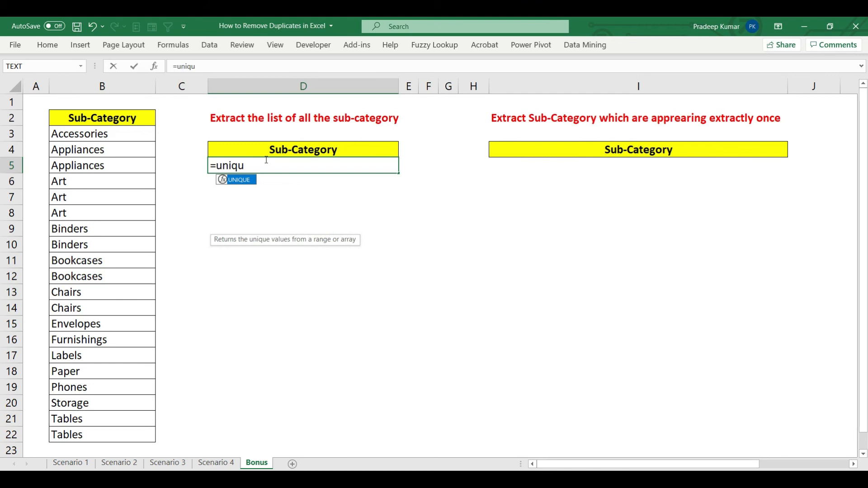
key("Tab")
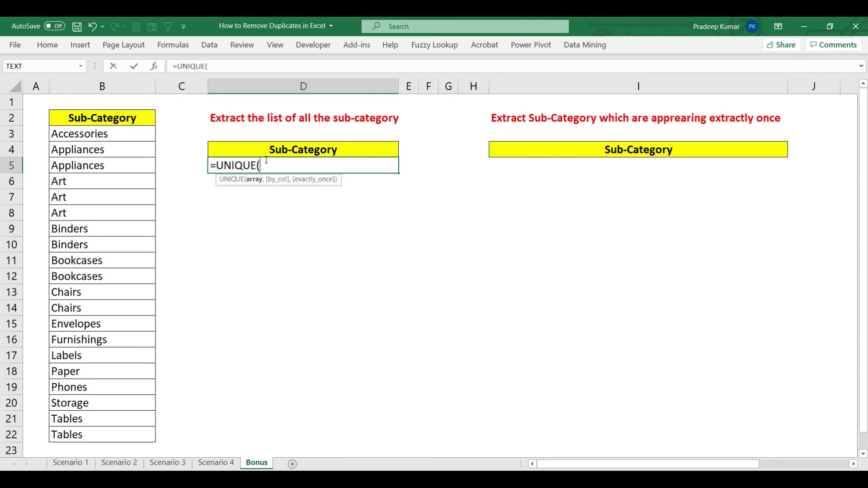
left_click_drag(277, 180, 270, 237)
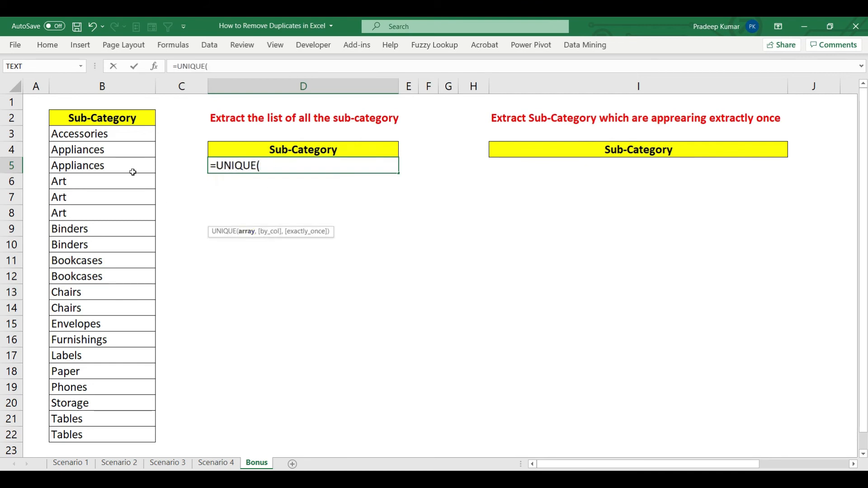
left_click_drag(122, 135, 120, 434)
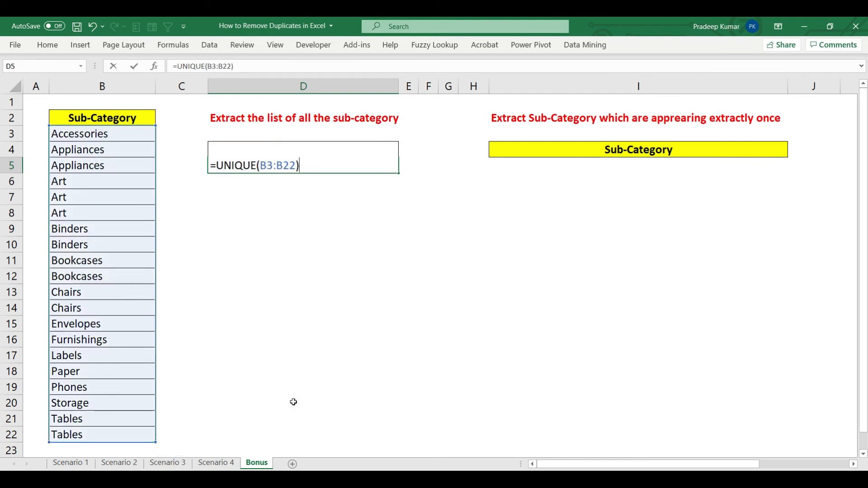
key("Return")
left_click(196, 162)
left_click_drag(124, 134, 121, 430)
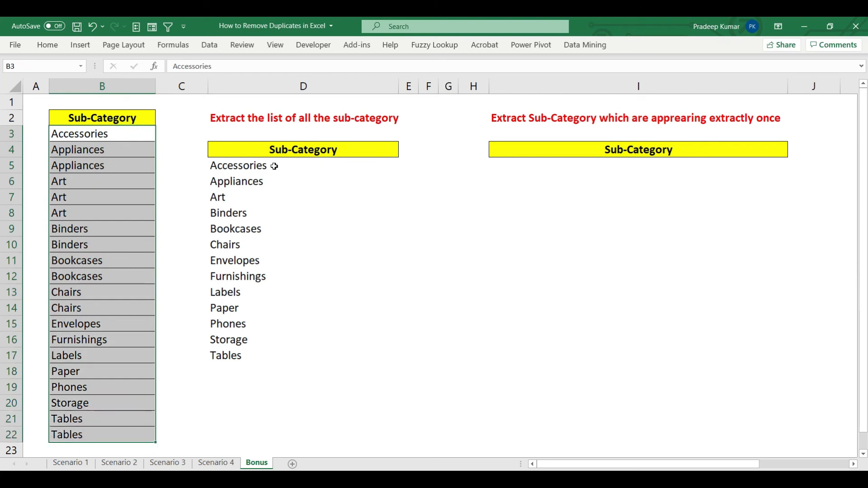
Step: Examine which sub-categories in B3:B22 occur once or repeatedly, such as Accessories in B3 and Appliances in B4:B5
left_click(538, 194)
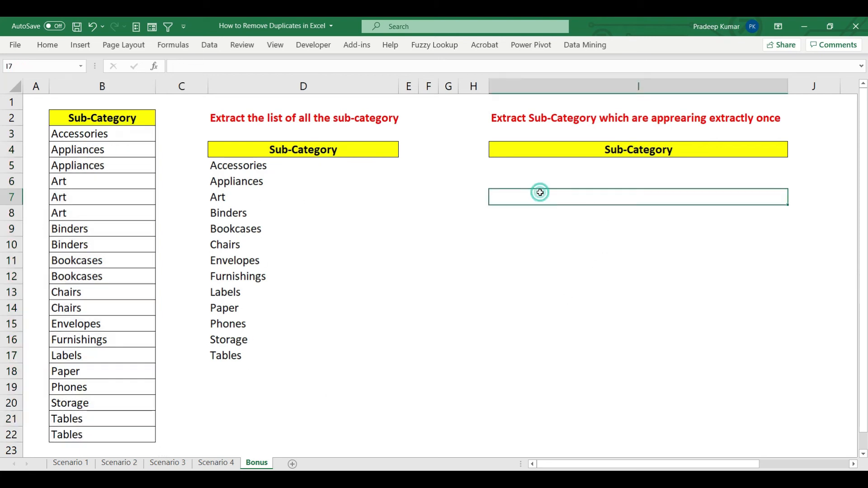
left_click(536, 173)
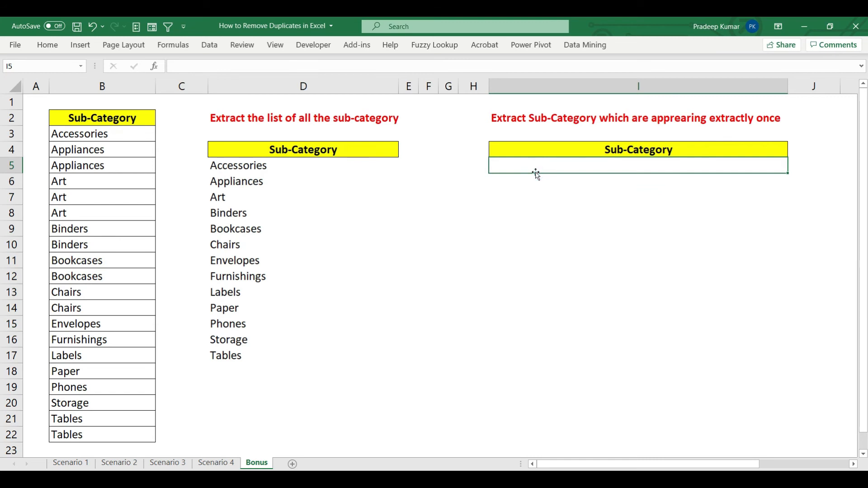
left_click_drag(144, 135, 123, 433)
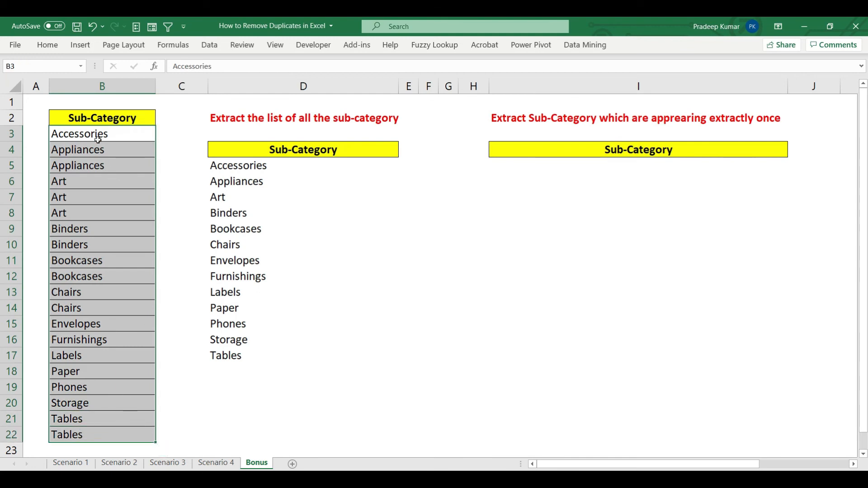
left_click(98, 139)
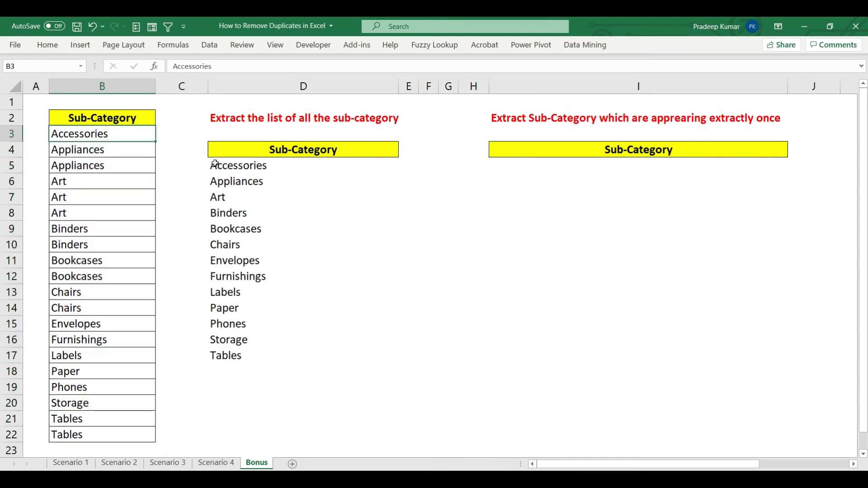
left_click_drag(98, 151, 99, 165)
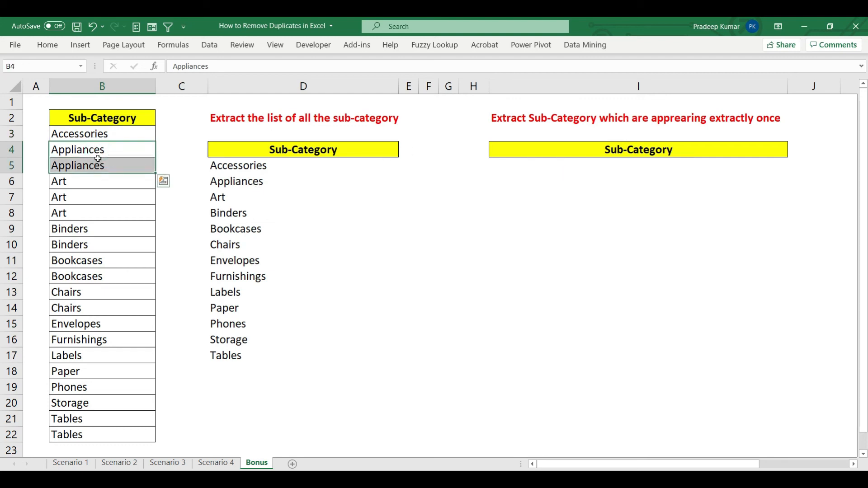
left_click_drag(128, 136, 110, 434)
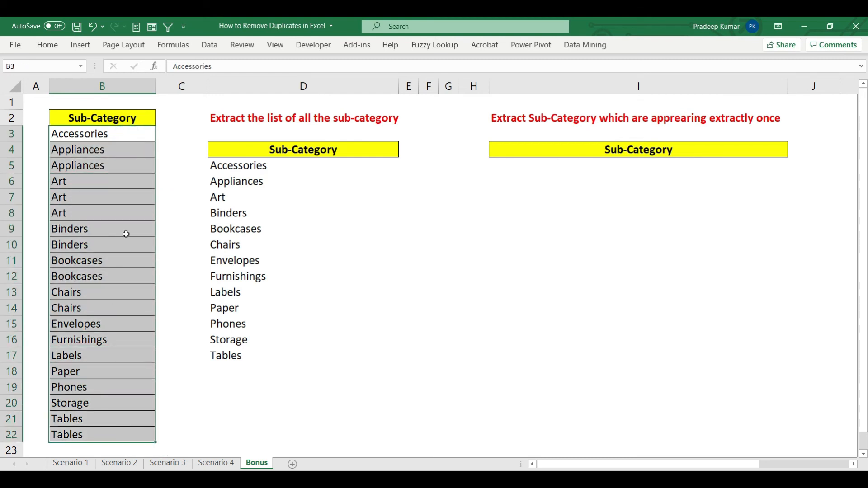
Step: Enter =UNIQUE(B3:B22,,TRUE) in I5 to extract the sub-categories that appear exactly once and compare them with the source list
left_click(545, 168)
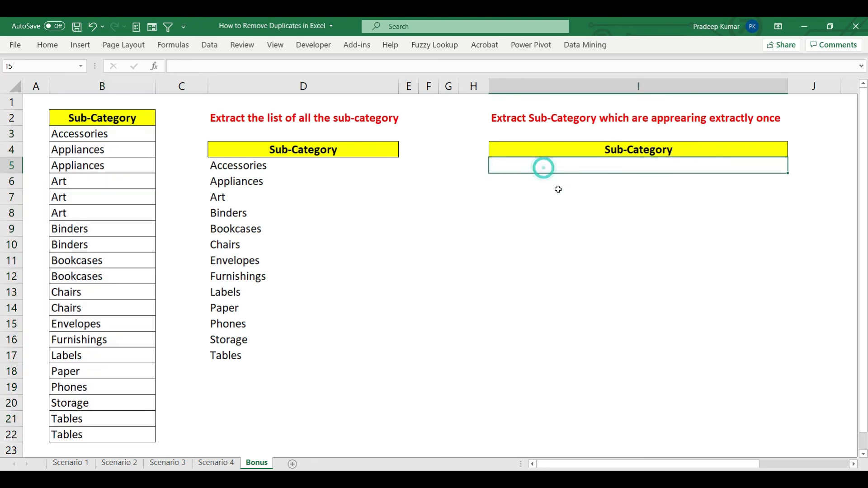
type("=uniqu")
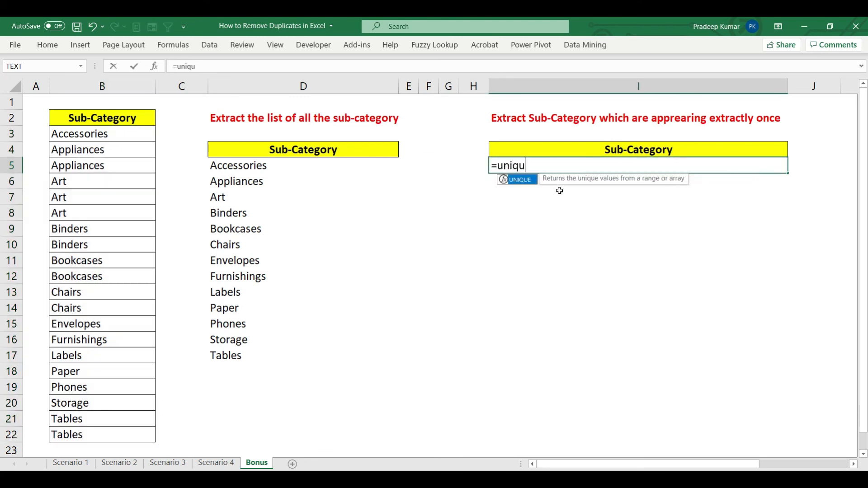
key("Tab")
left_click_drag(520, 183, 500, 245)
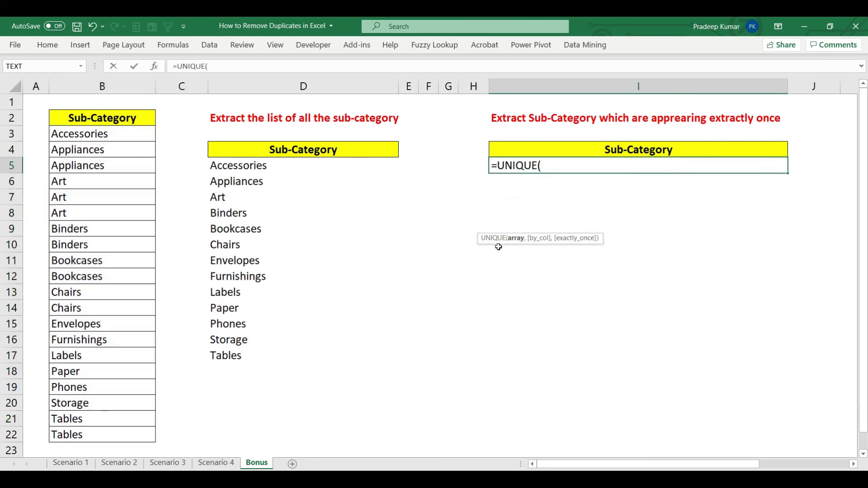
left_click_drag(94, 135, 84, 435)
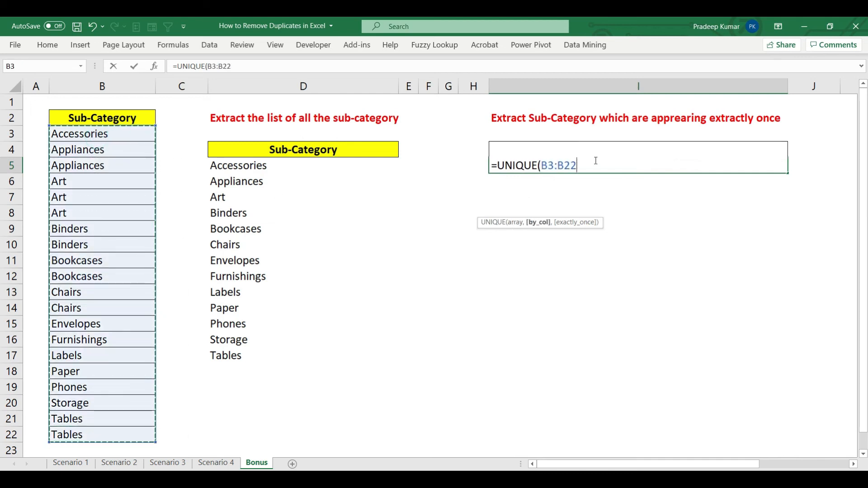
type(",")
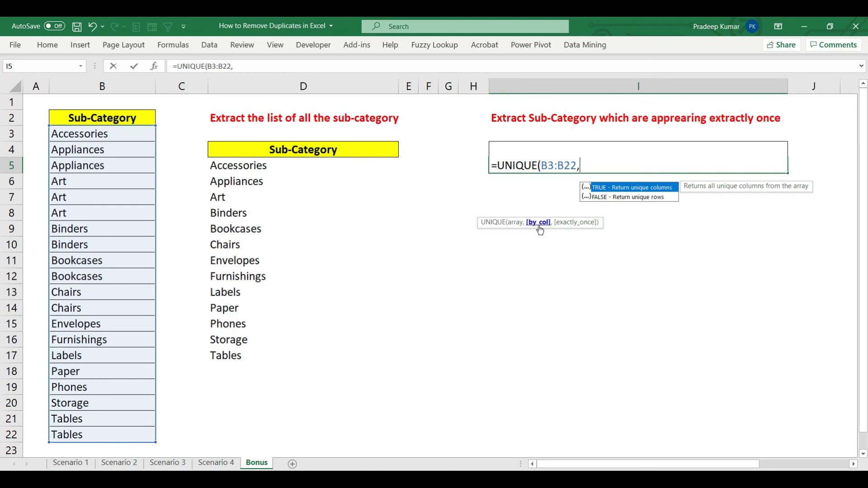
type(",")
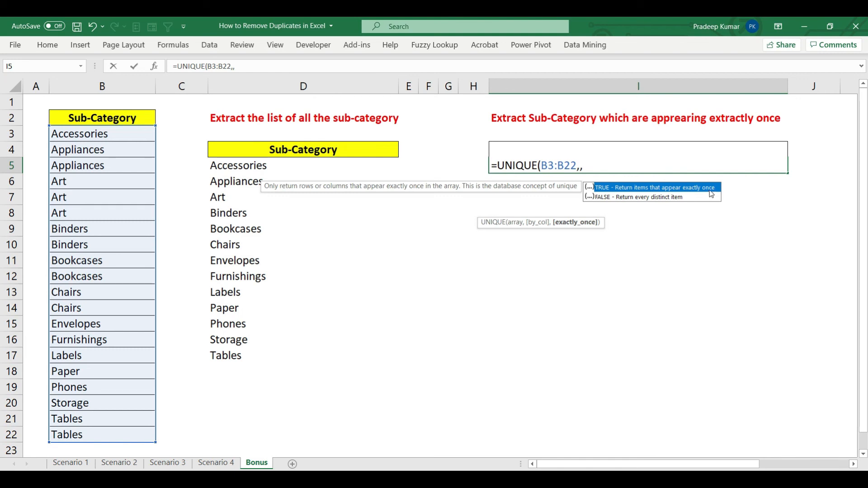
double_click(684, 191)
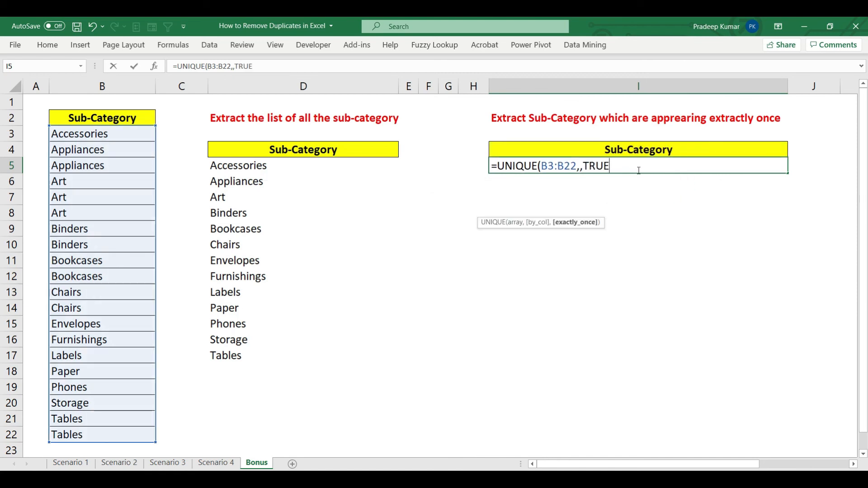
type(")")
key("Return")
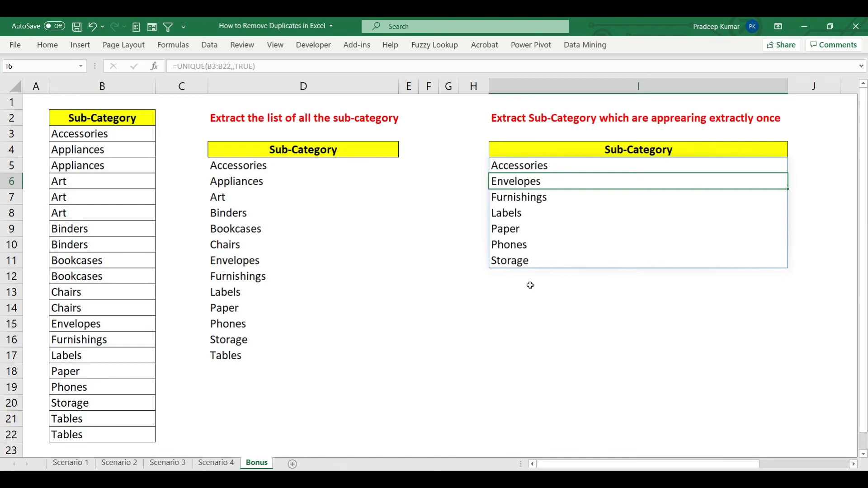
left_click(520, 311)
left_click_drag(117, 131, 110, 434)
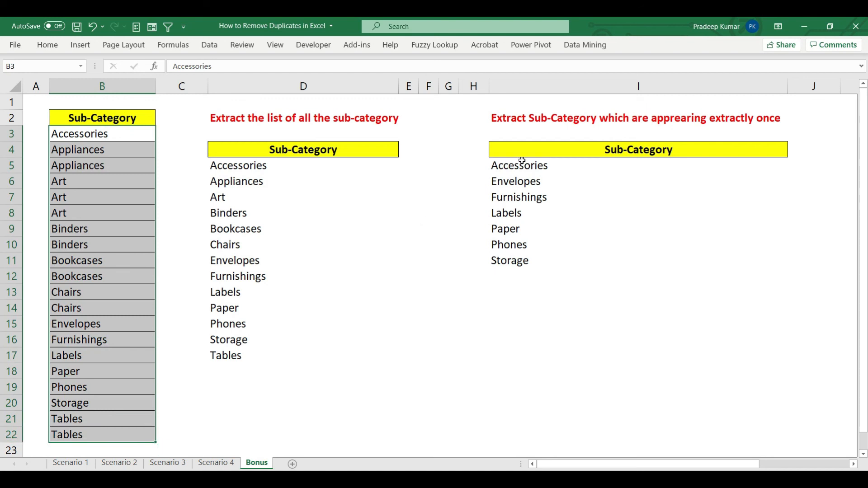
Step: Compare the single and repeated sub-categories in B3:B15 with the exactly-once list starting in I5
left_click(78, 133)
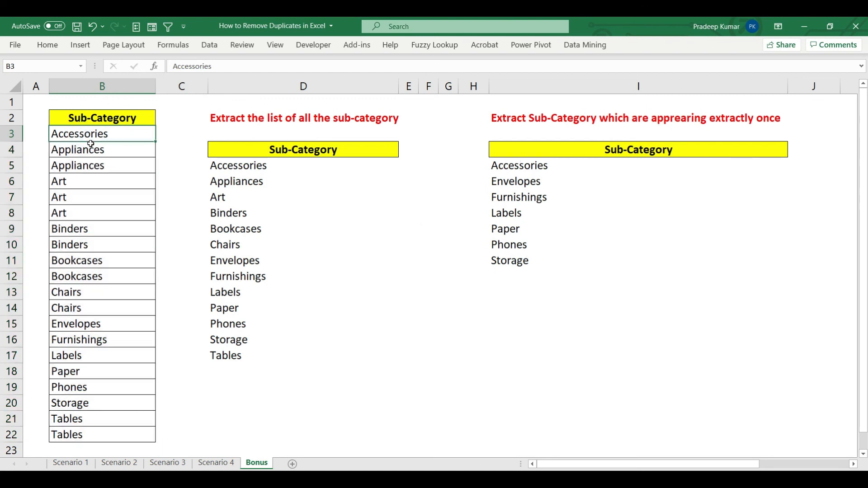
left_click_drag(91, 147, 74, 305)
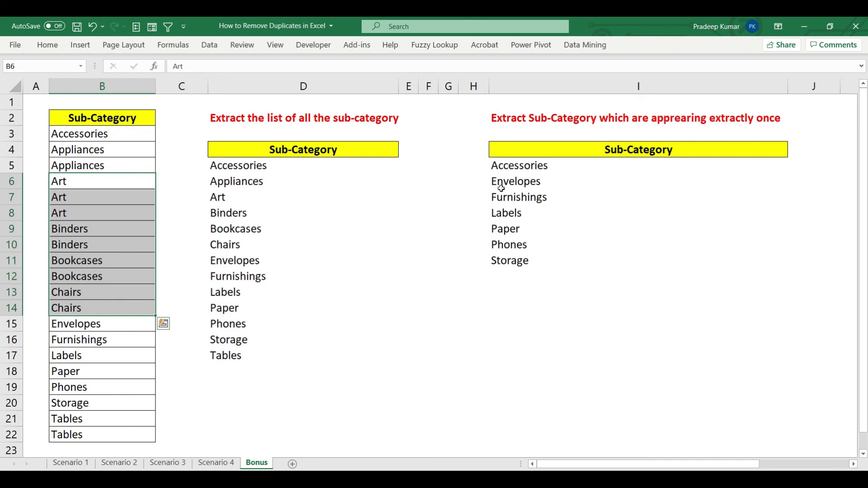
left_click(108, 327)
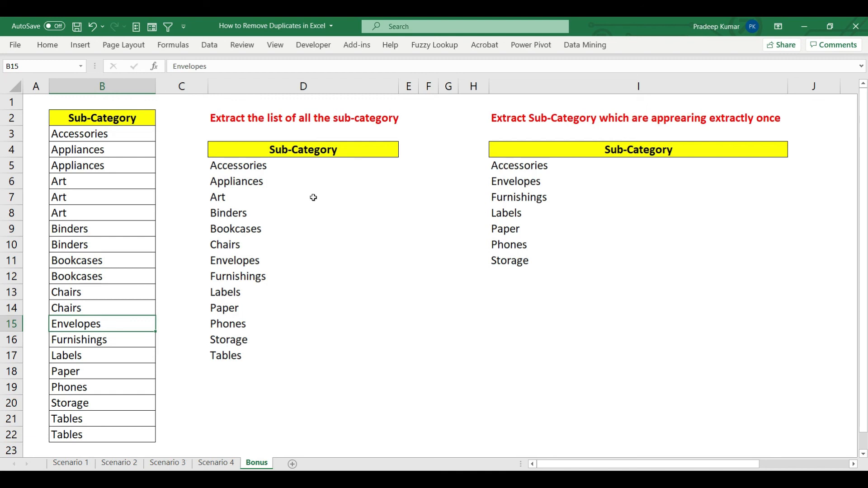
Step: Replace the sub-categories in B7 and B8 with Computer and check how both UNIQUE lists respond
left_click(79, 199)
type("Computer")
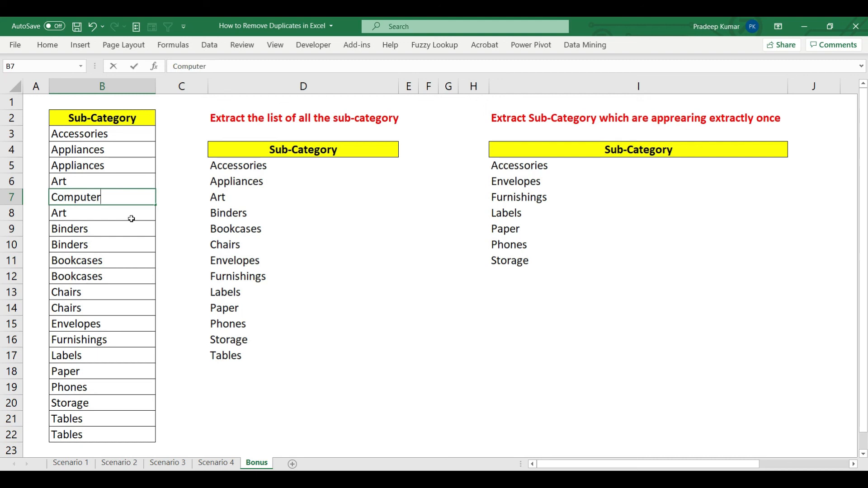
key("Return")
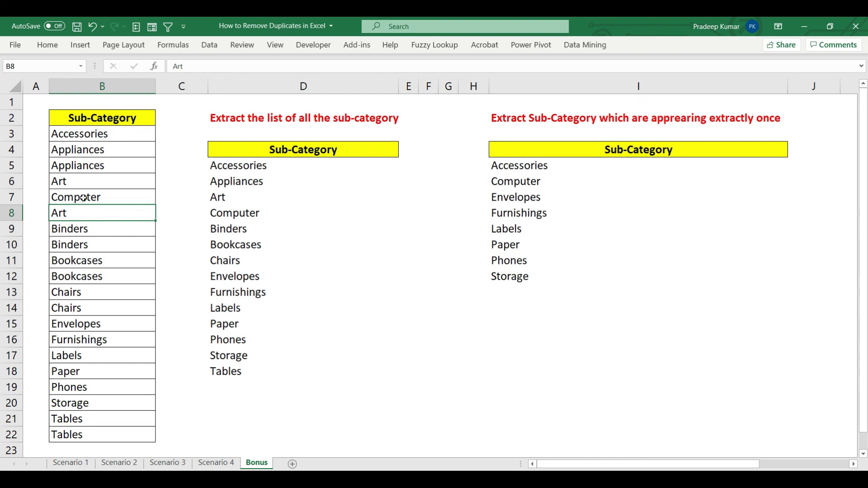
key("ctrl+apostrophe")
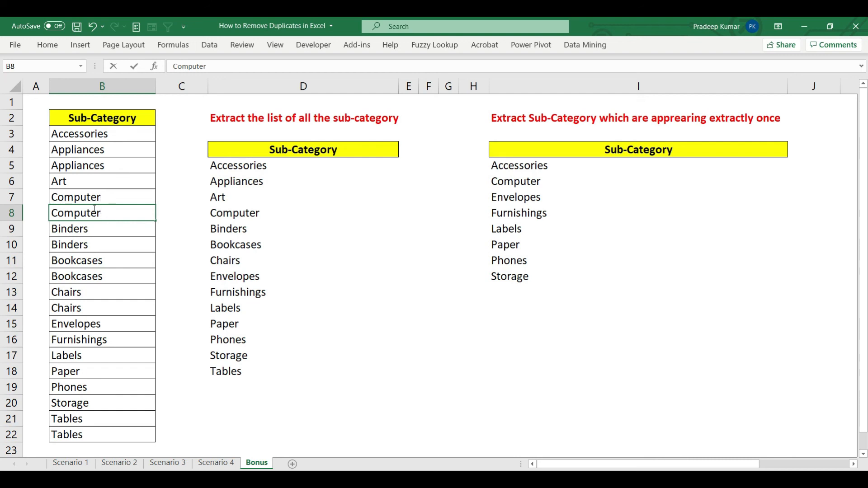
key("Return")
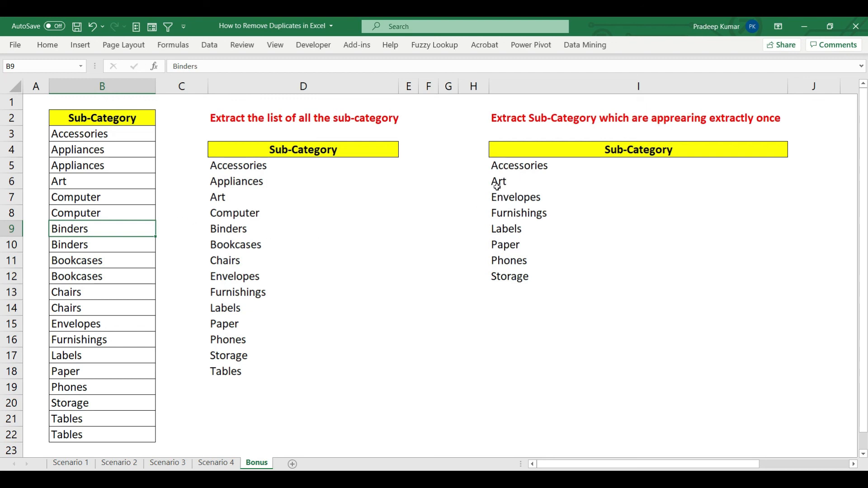
left_click(498, 371)
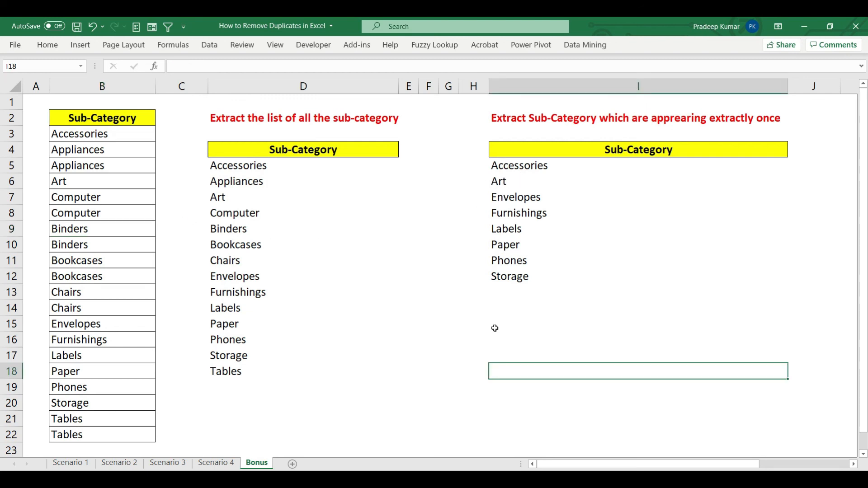